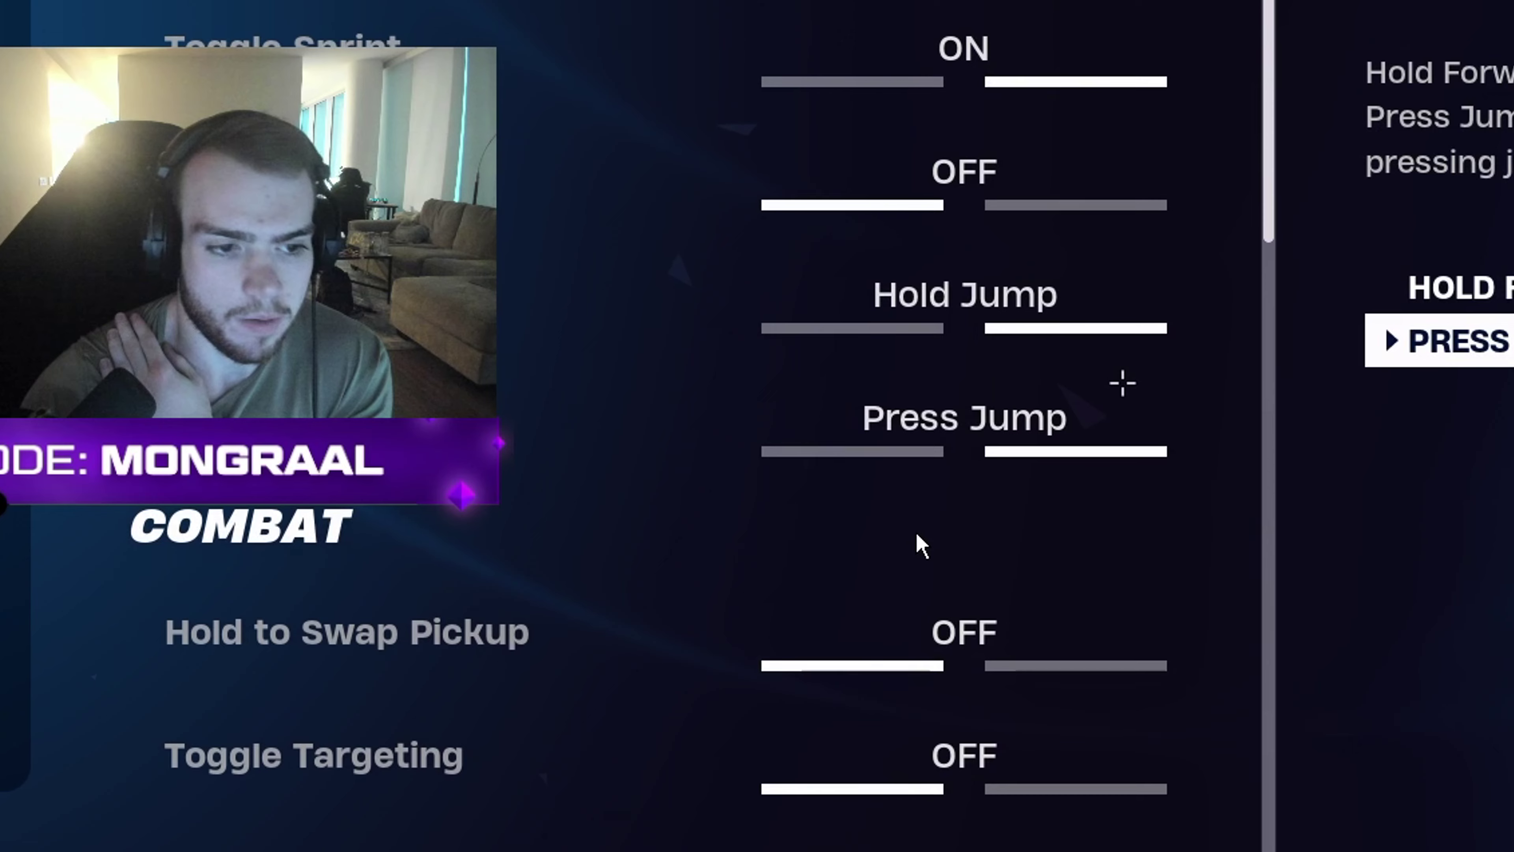
{"action": "scroll", "coordinate": [650, 513], "scroll_direction": "down", "scroll_amount": 2}
{"action": "scroll", "coordinate": [943, 534], "scroll_direction": "down", "scroll_amount": 2}
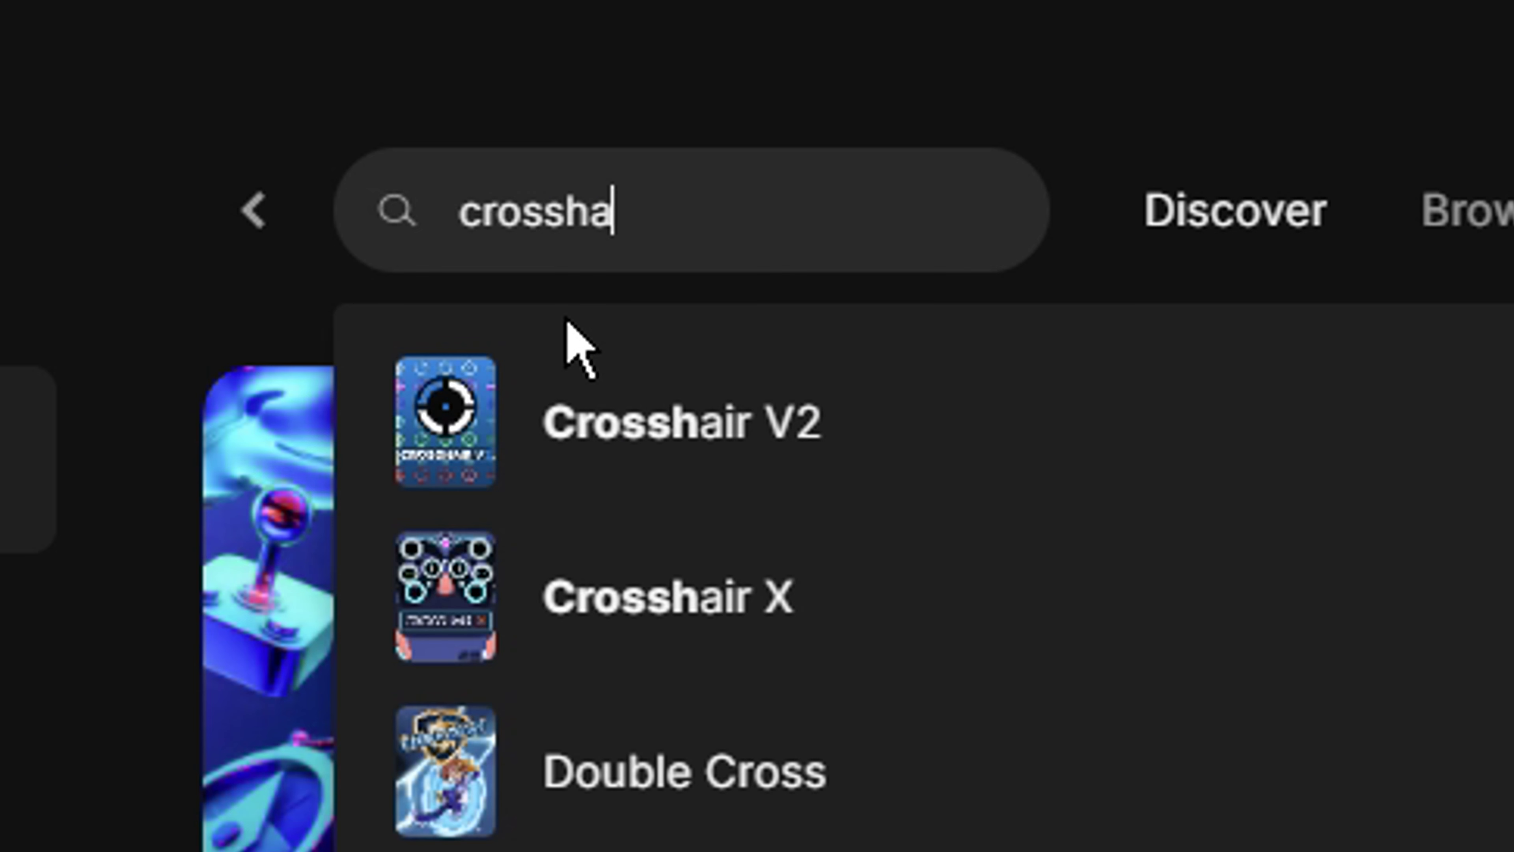
- Search the Epic Games Store for "crosshair" and get the free Crosshair V2 from its store page
{"action": "type", "text": "ir"}
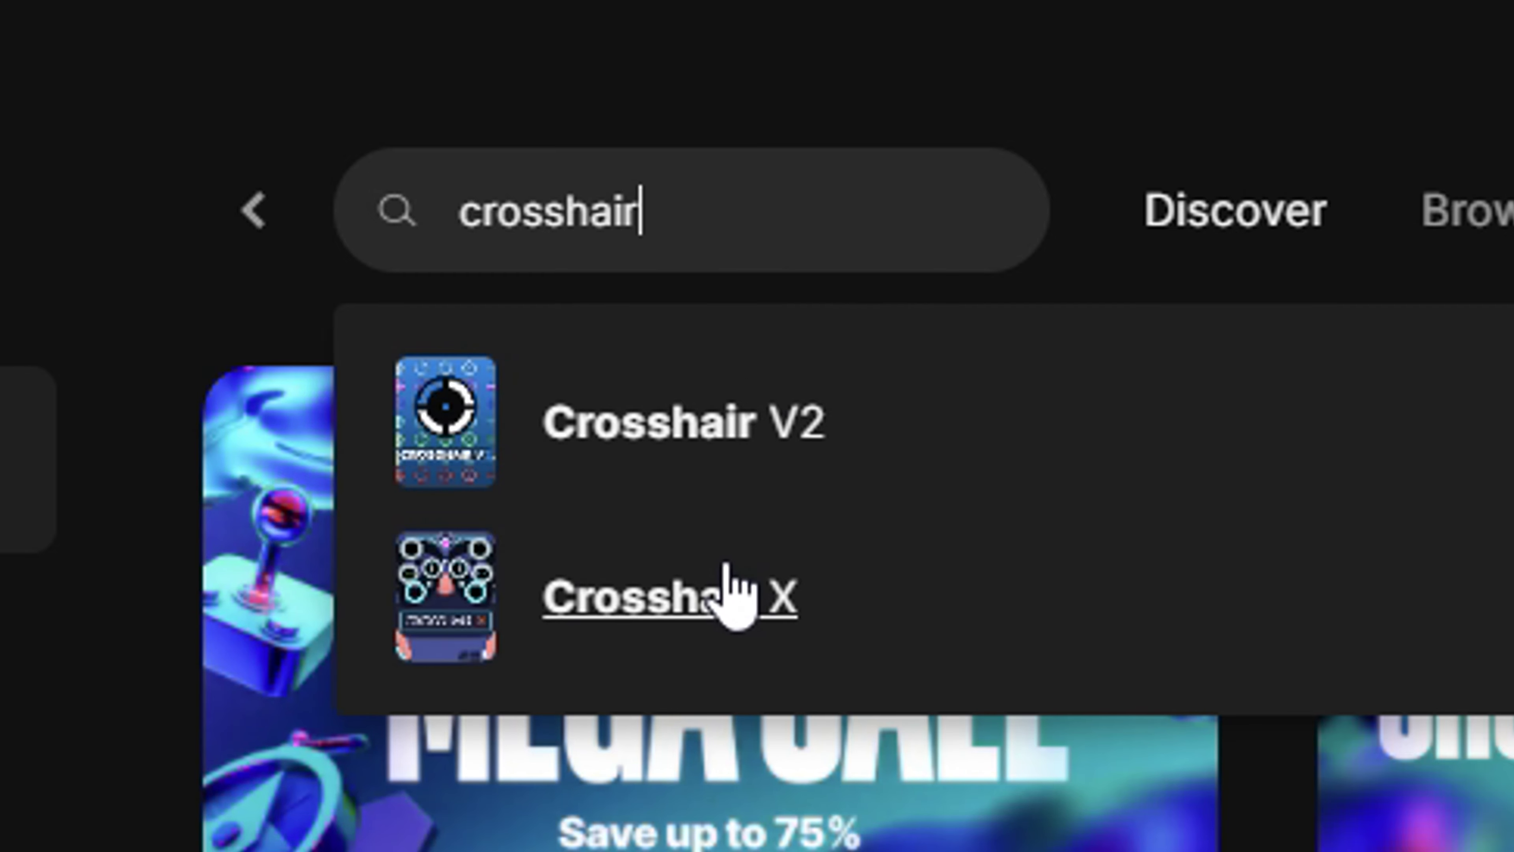
{"action": "left_click", "coordinate": [684, 422]}
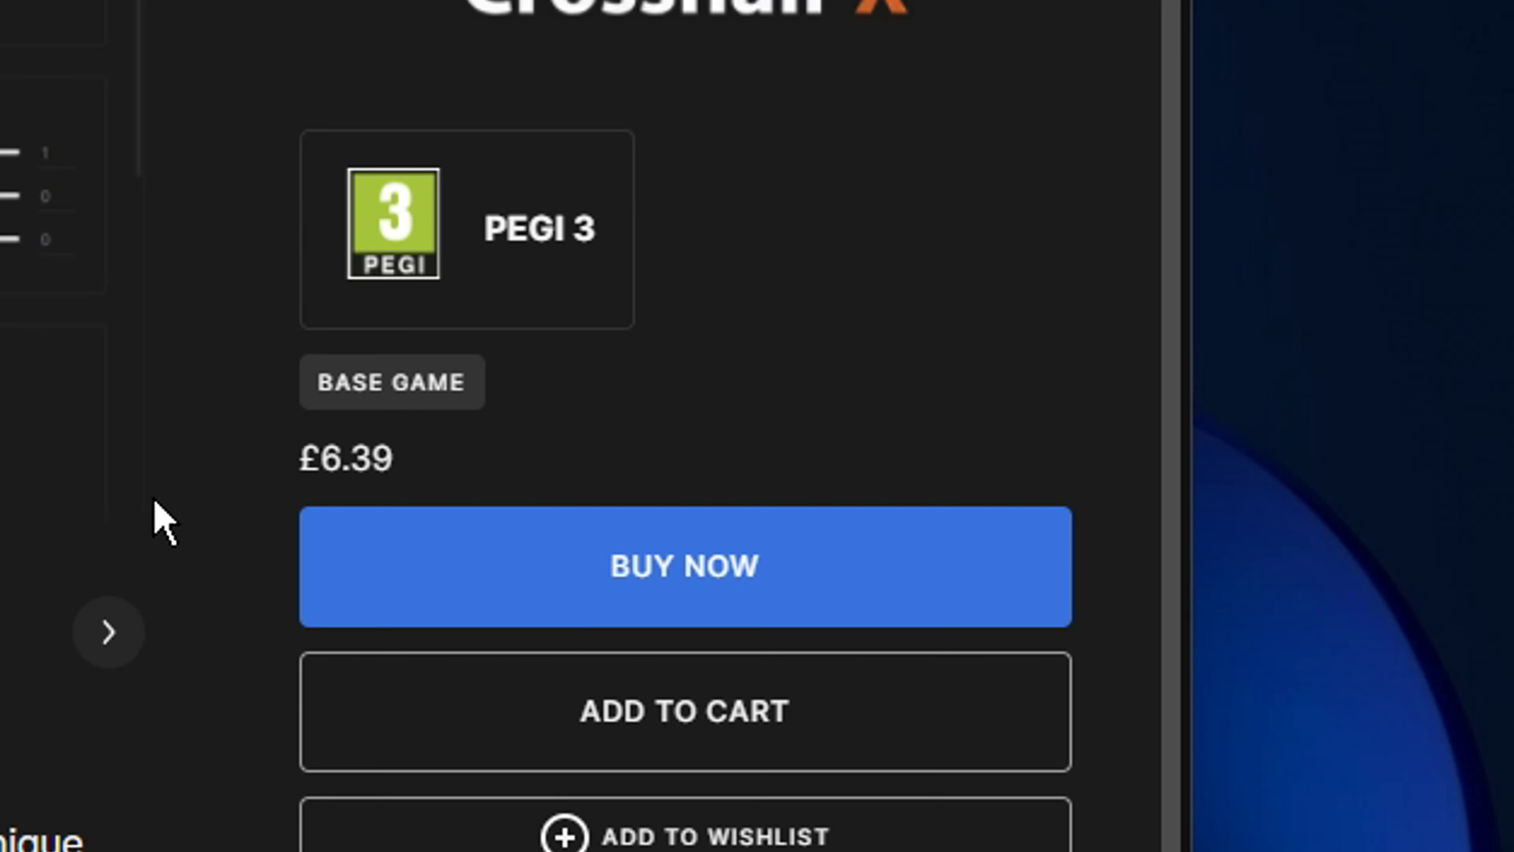
{"action": "left_click_drag", "start_coordinate": [1076, 721], "coordinate": [1175, 731]}
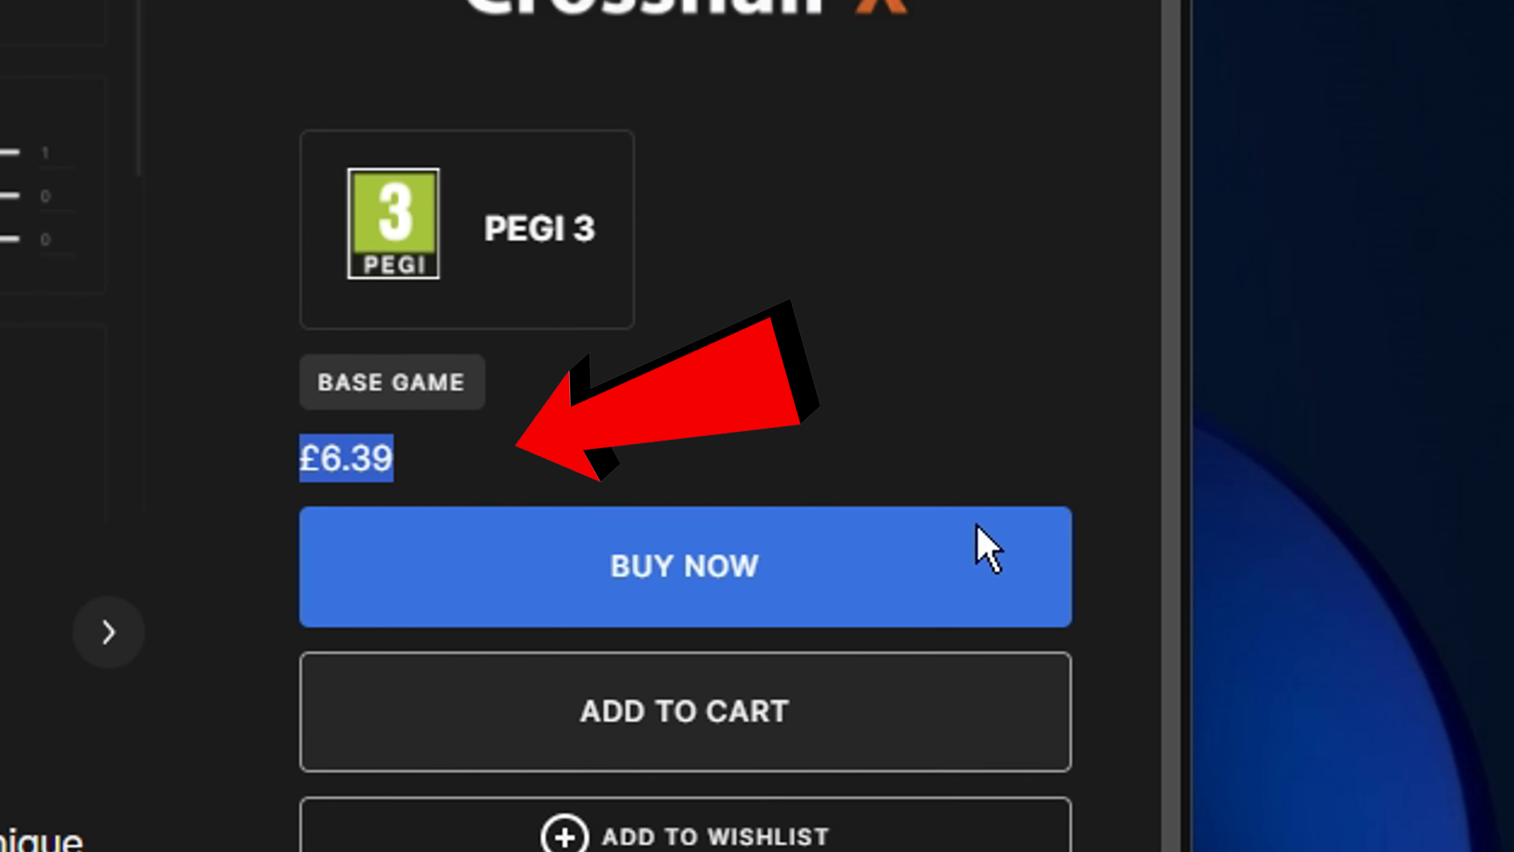
{"action": "left_click", "coordinate": [869, 490]}
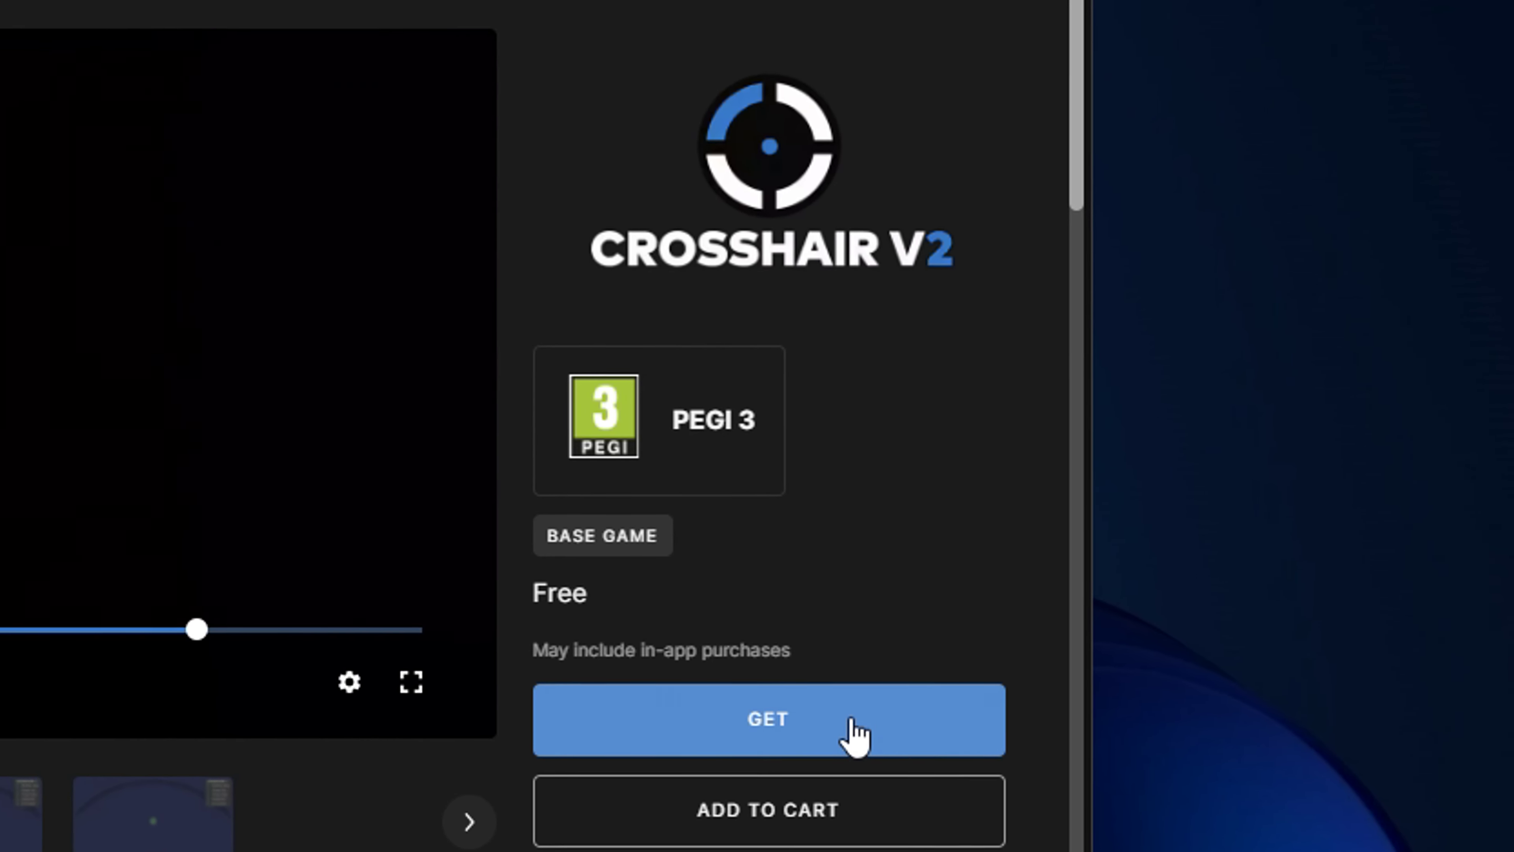
{"action": "left_click", "coordinate": [856, 742]}
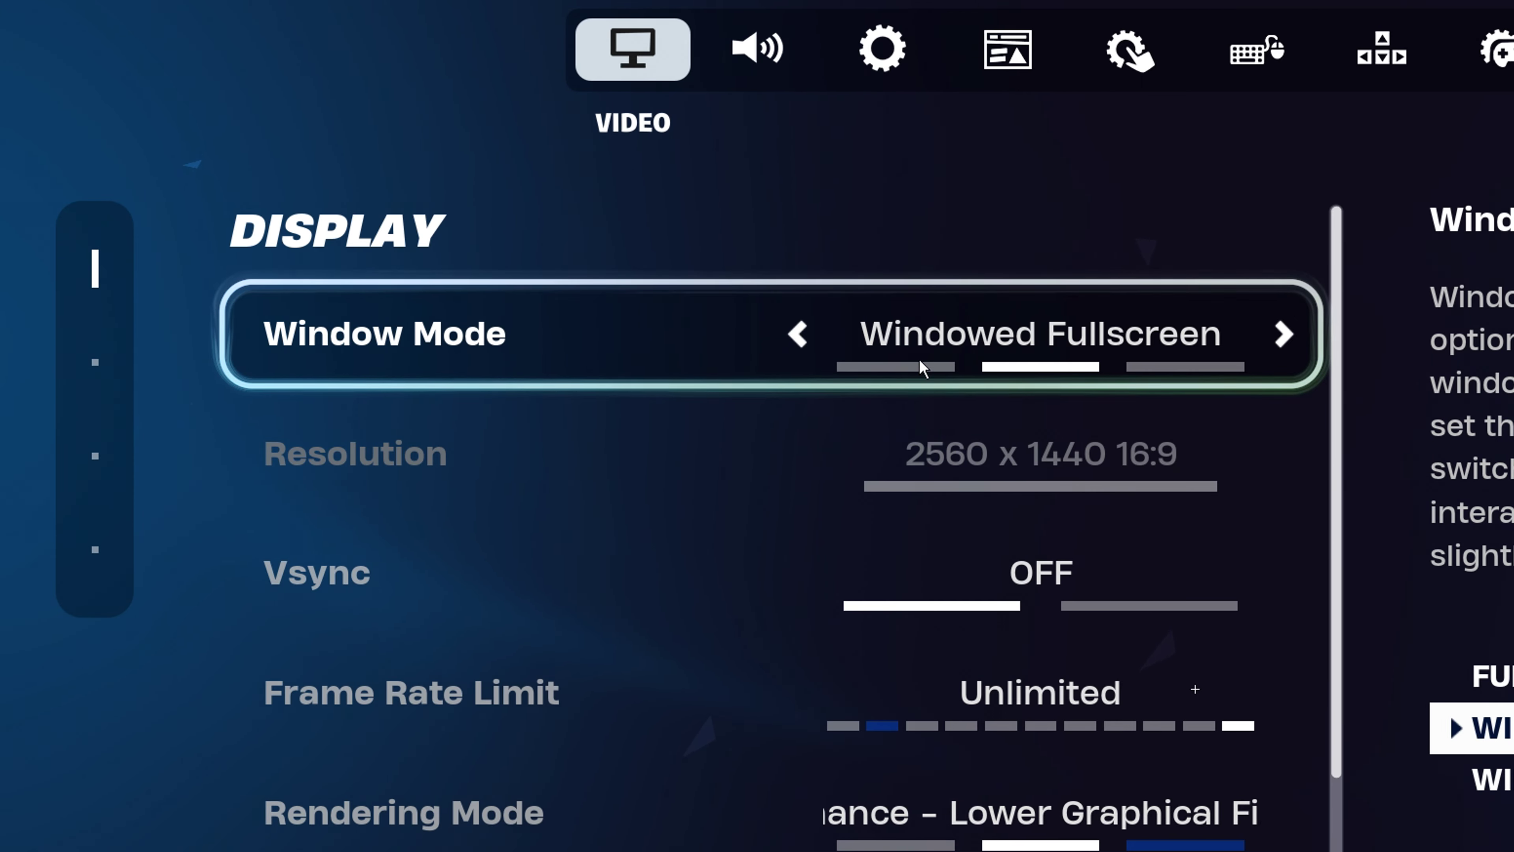
- Switch to Fortnite and set Reticle to OFF in the Game UI settings
{"action": "left_click", "coordinate": [635, 48]}
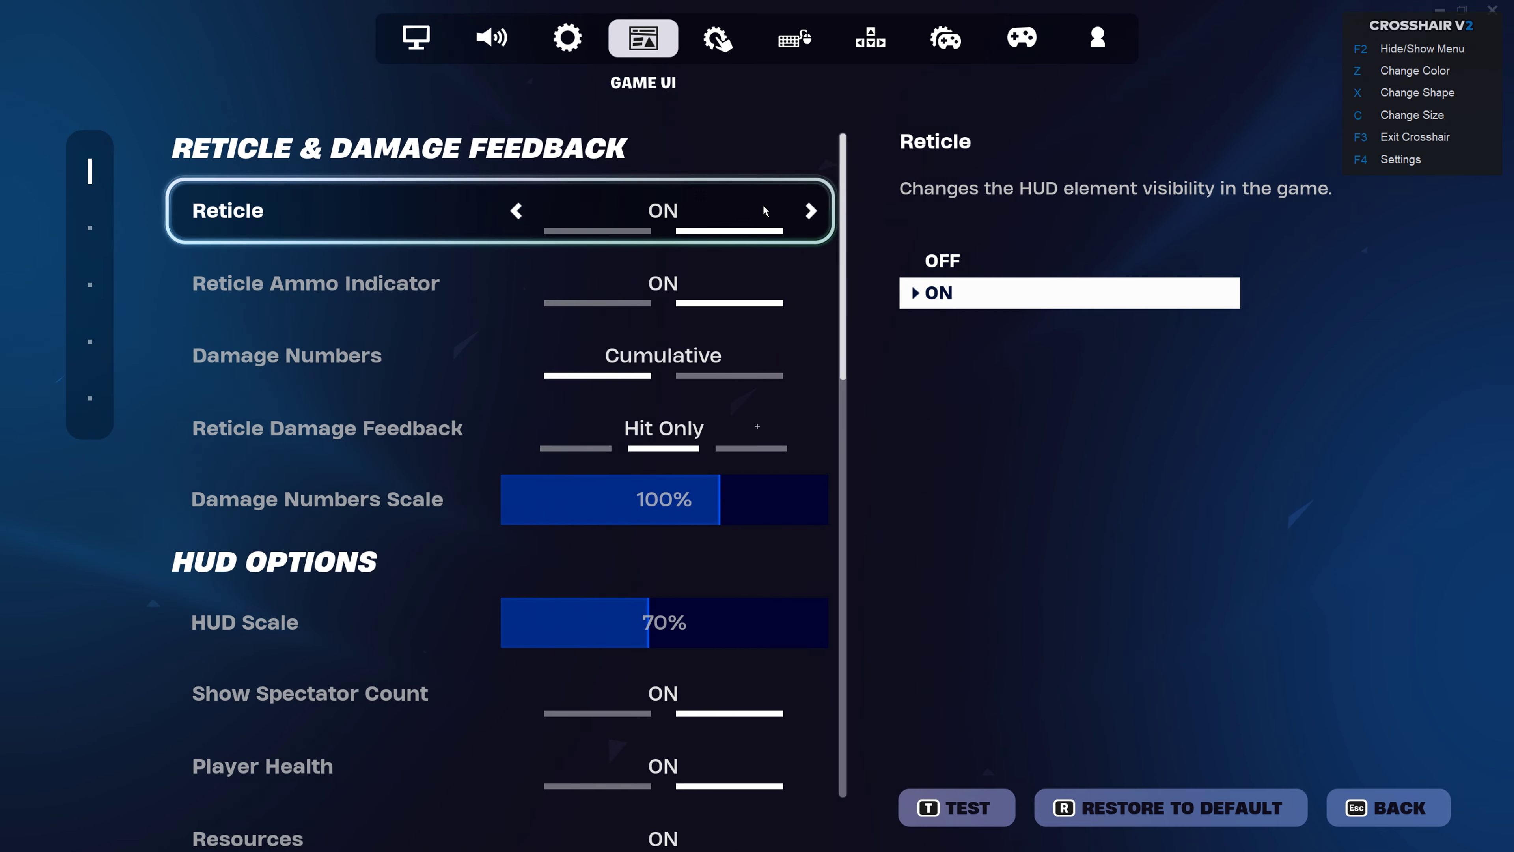
{"action": "left_click", "coordinate": [516, 210]}
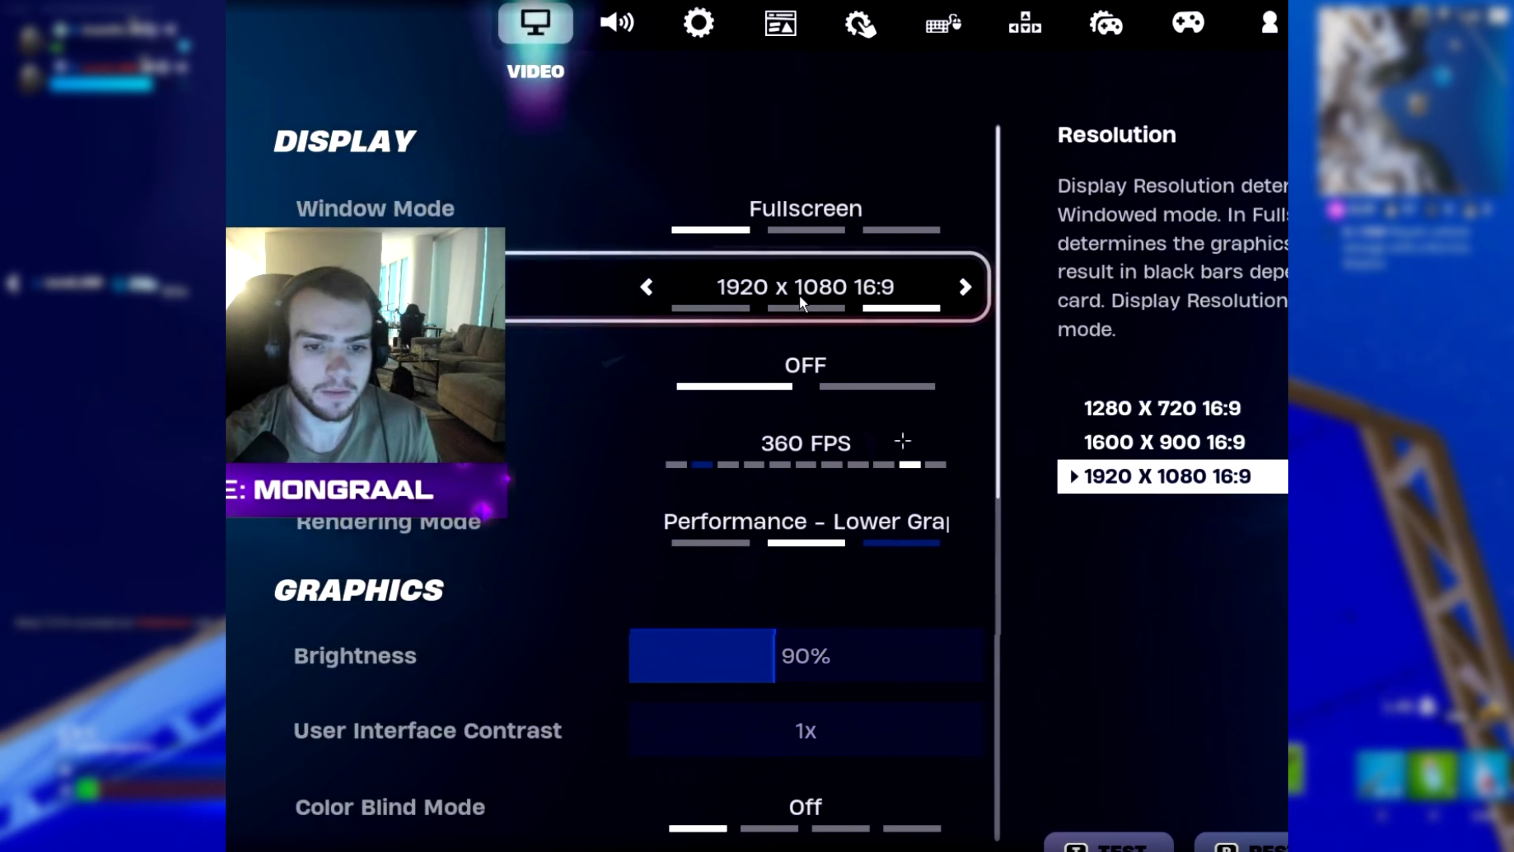
{"action": "scroll", "coordinate": [906, 656], "scroll_direction": "down", "scroll_amount": 5}
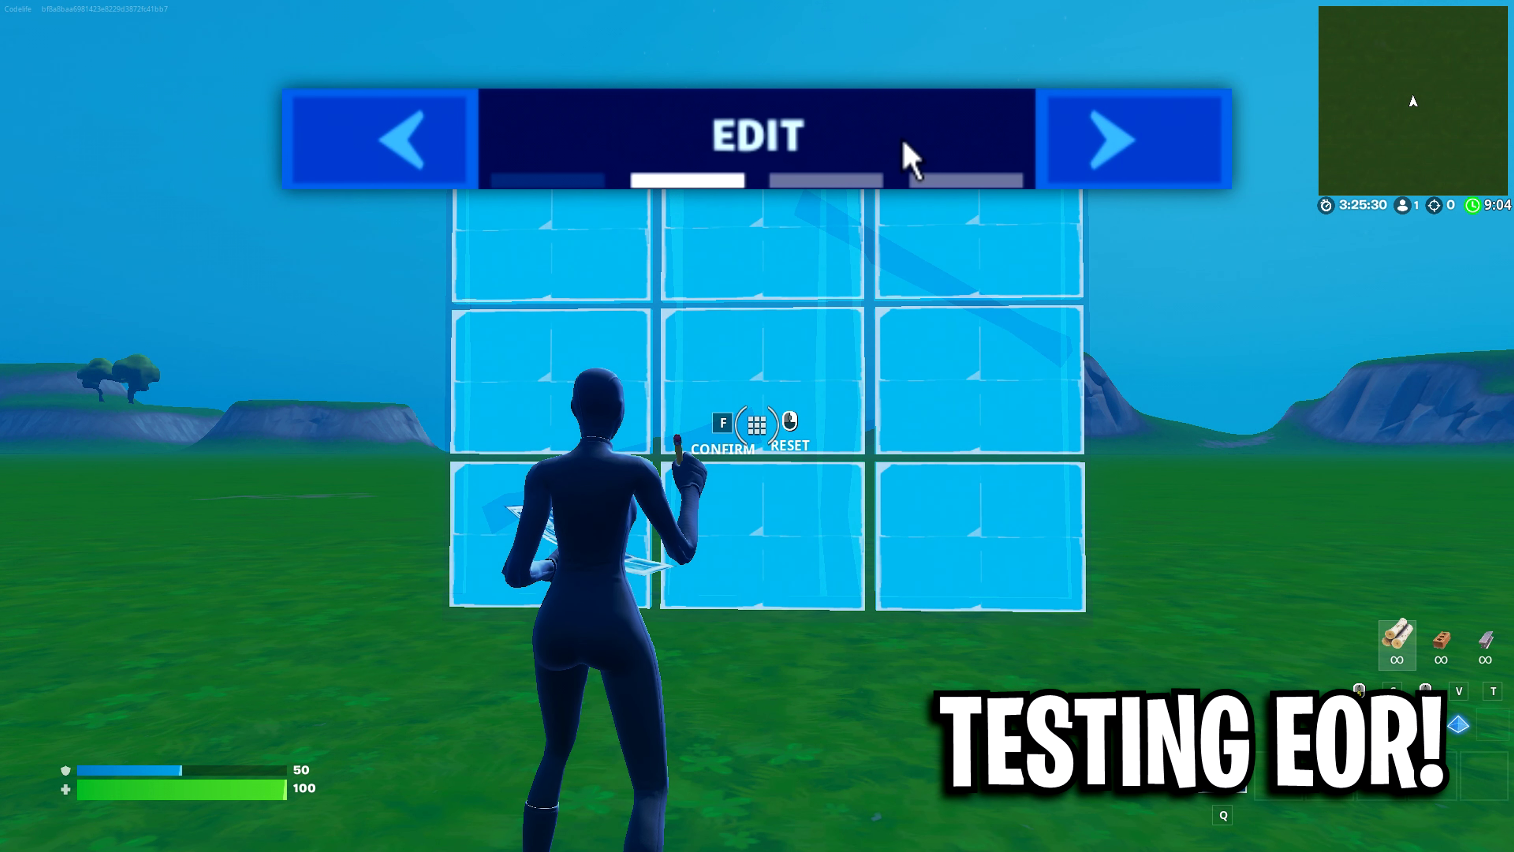
{"action": "left_click_drag", "start_coordinate": [756, 424], "coordinate": [756, 424]}
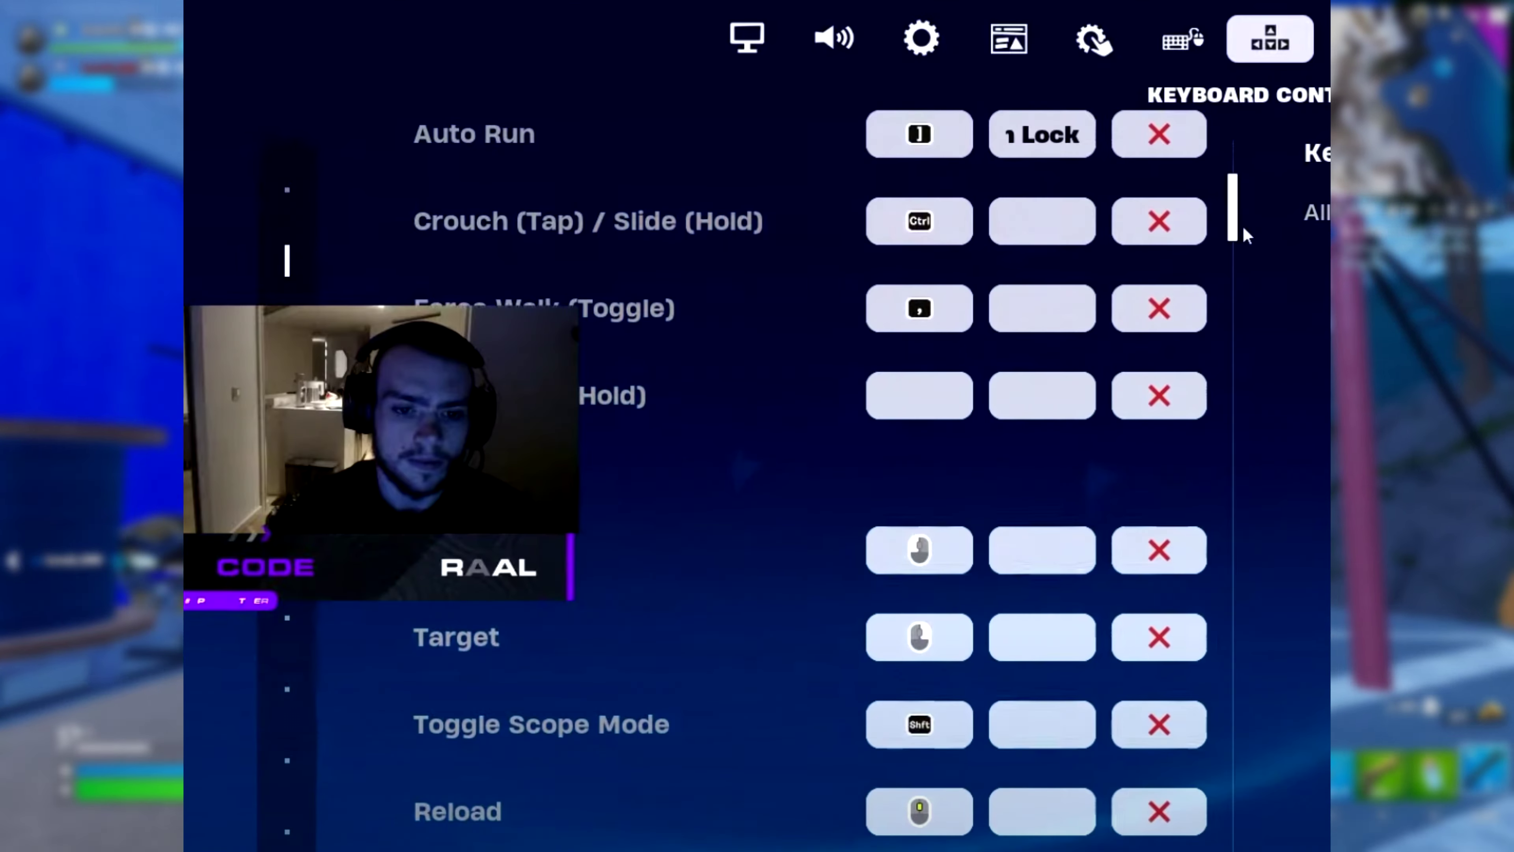
- Review the Fortnite keyboard bindings for movement, combat, weapon slots and building
{"action": "scroll", "coordinate": [1243, 225], "scroll_direction": "down", "scroll_amount": 5}
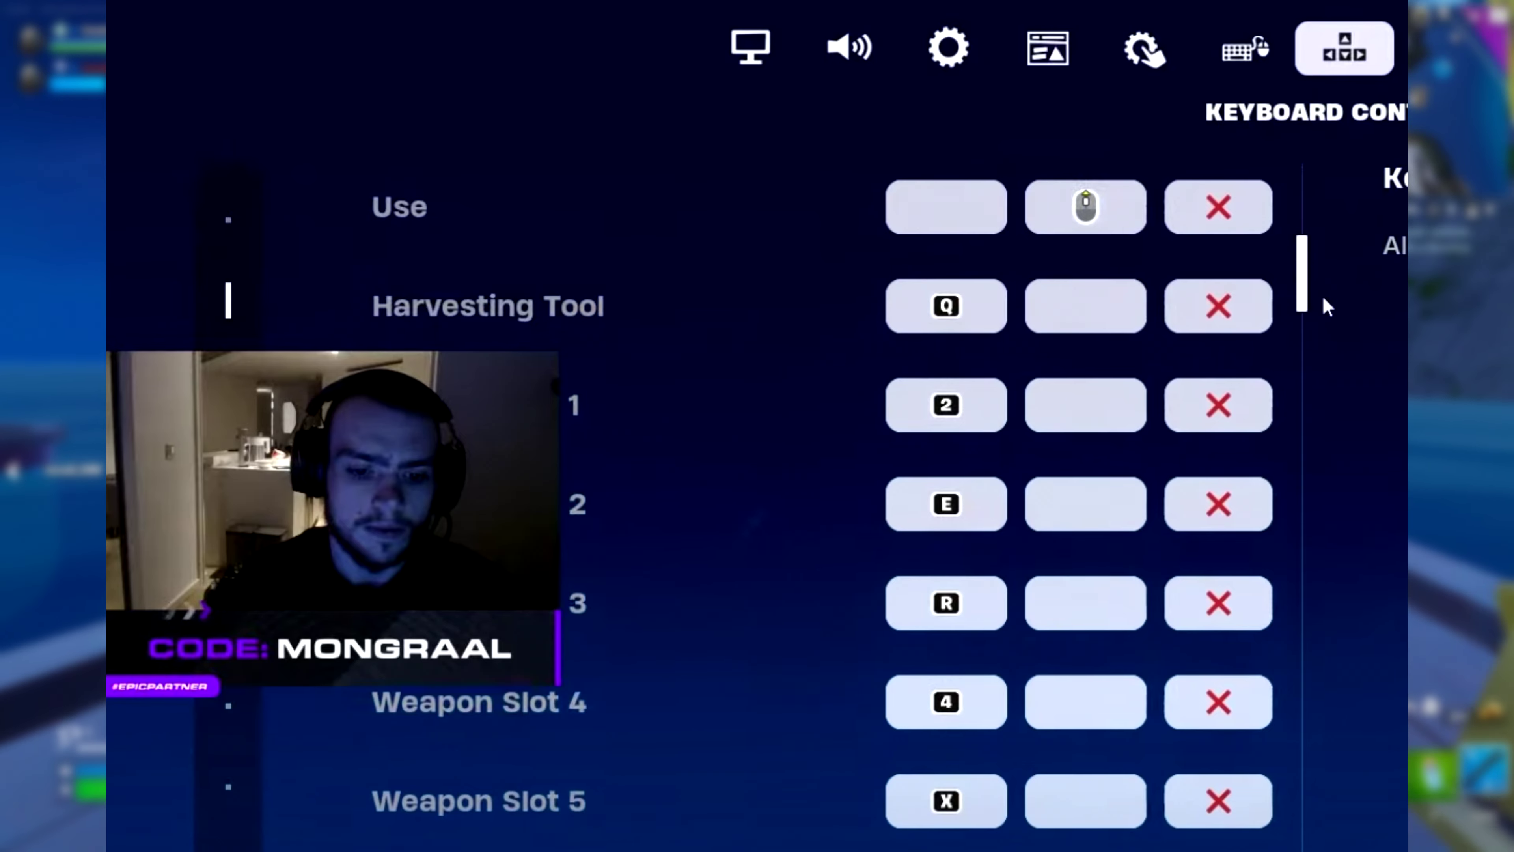
{"action": "scroll", "coordinate": [1323, 295], "scroll_direction": "down", "scroll_amount": 5}
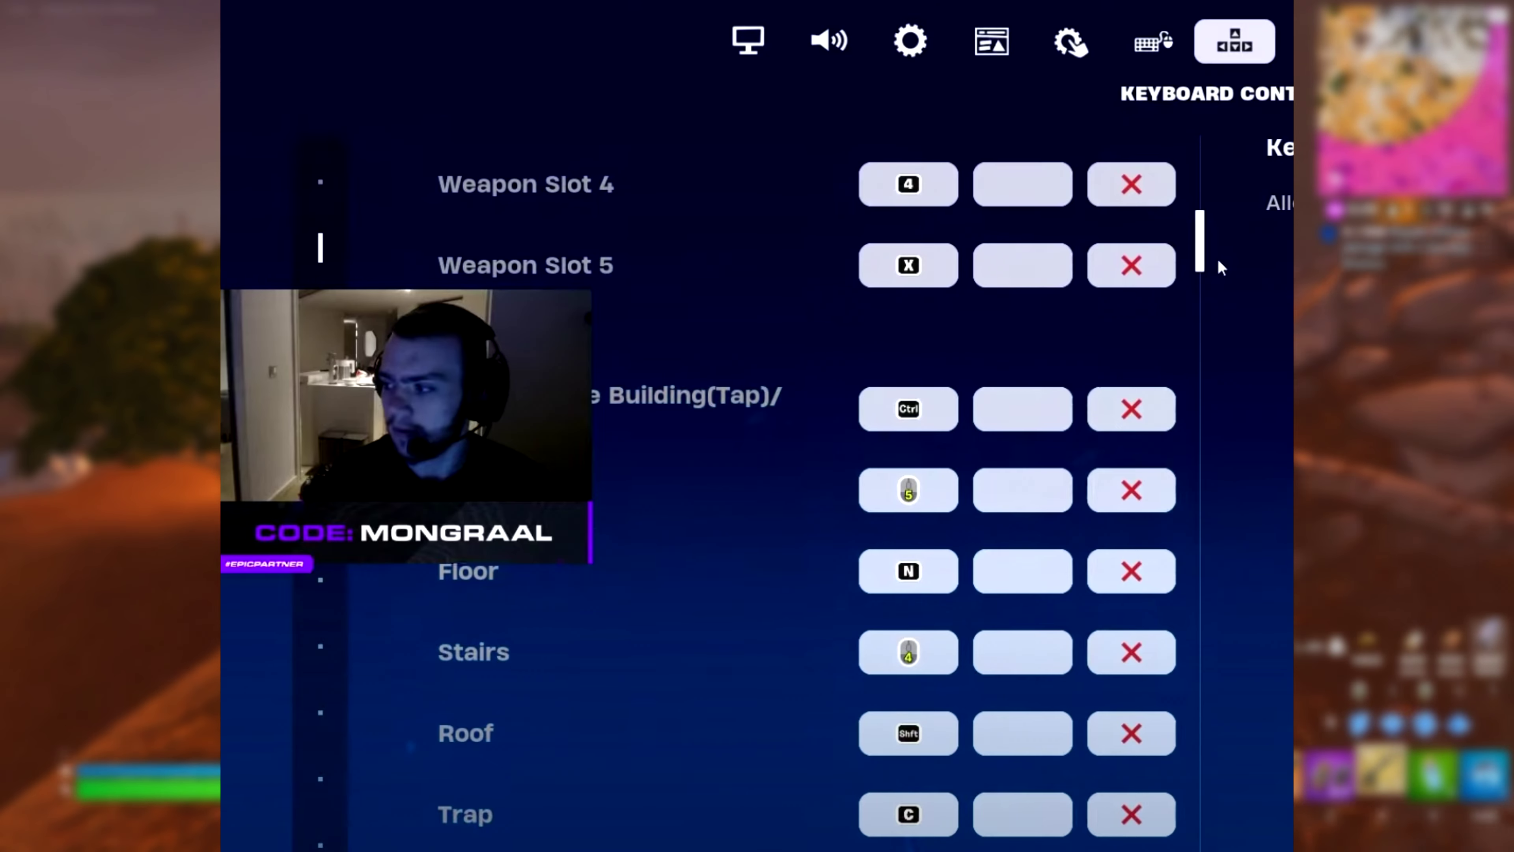
{"action": "scroll", "coordinate": [1219, 268], "scroll_direction": "down", "scroll_amount": 4}
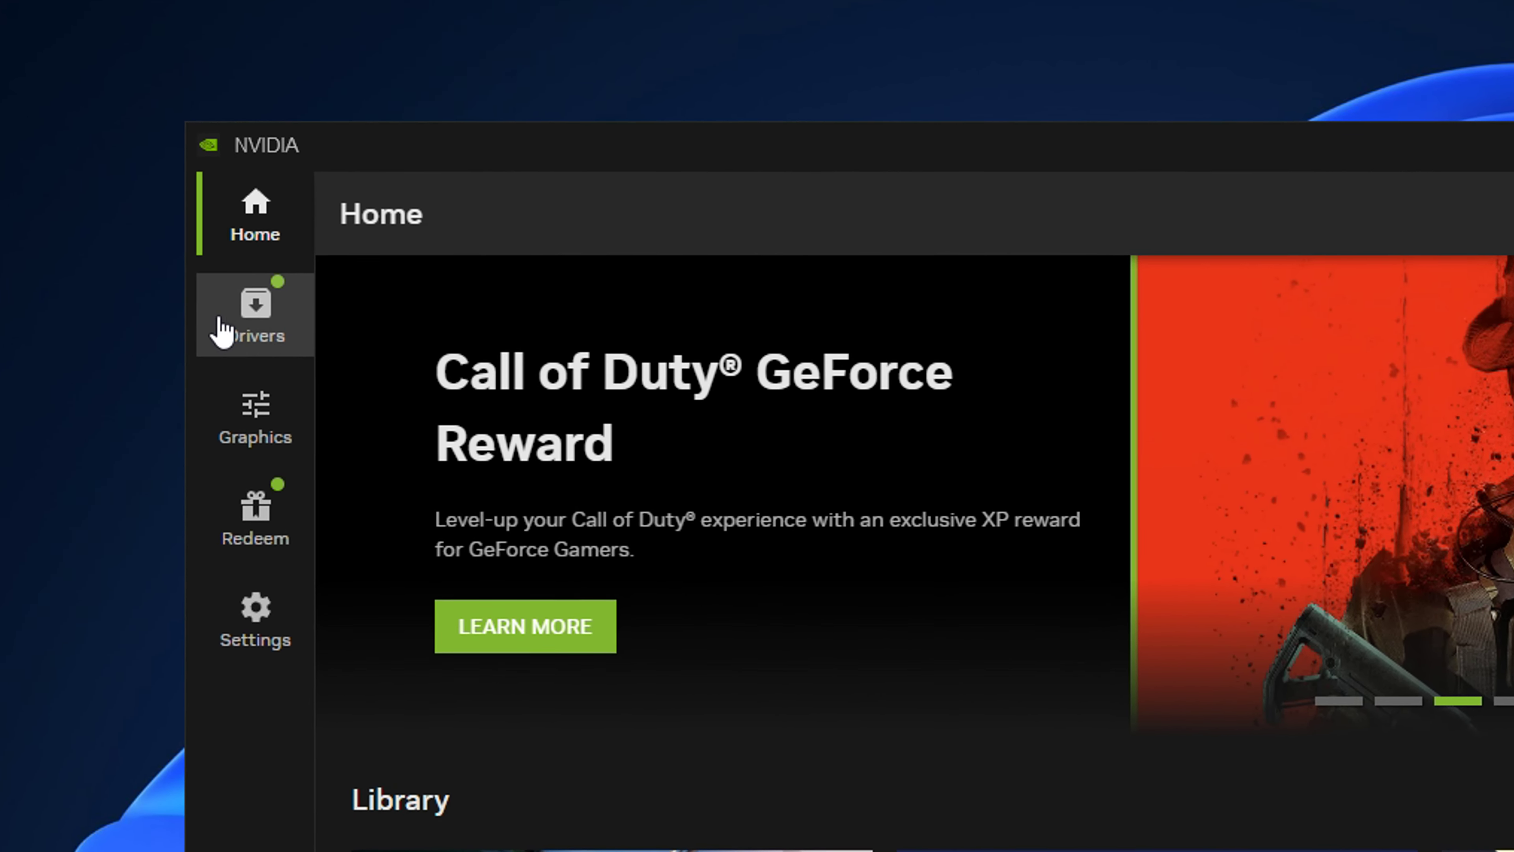
- Check the available GeForce Game Ready Driver update and its details in the NVIDIA app
{"action": "left_click", "coordinate": [289, 325]}
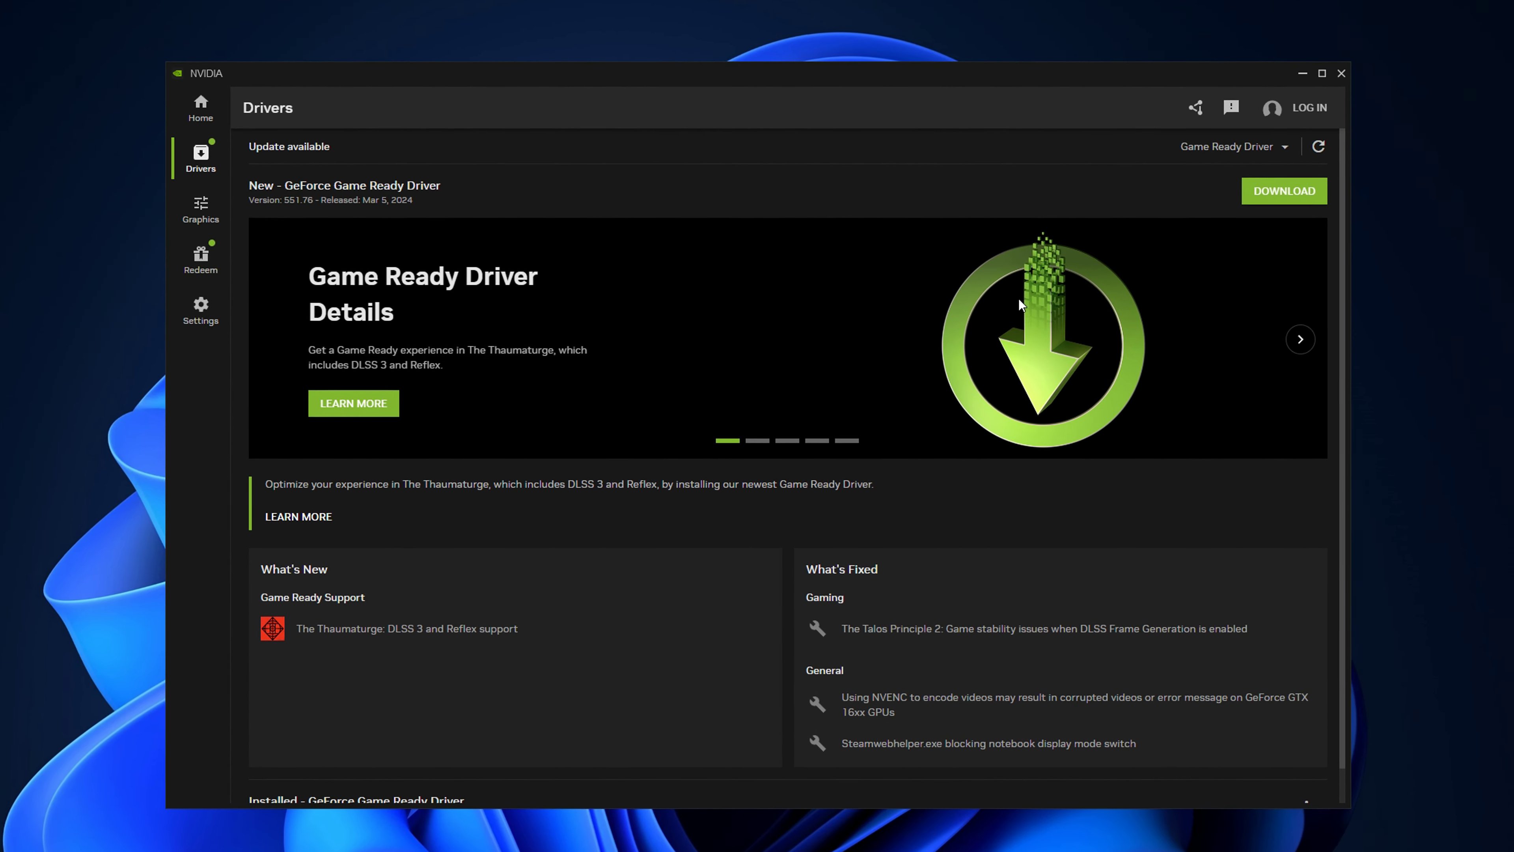
{"action": "scroll", "coordinate": [964, 309], "scroll_direction": "down", "scroll_amount": 1}
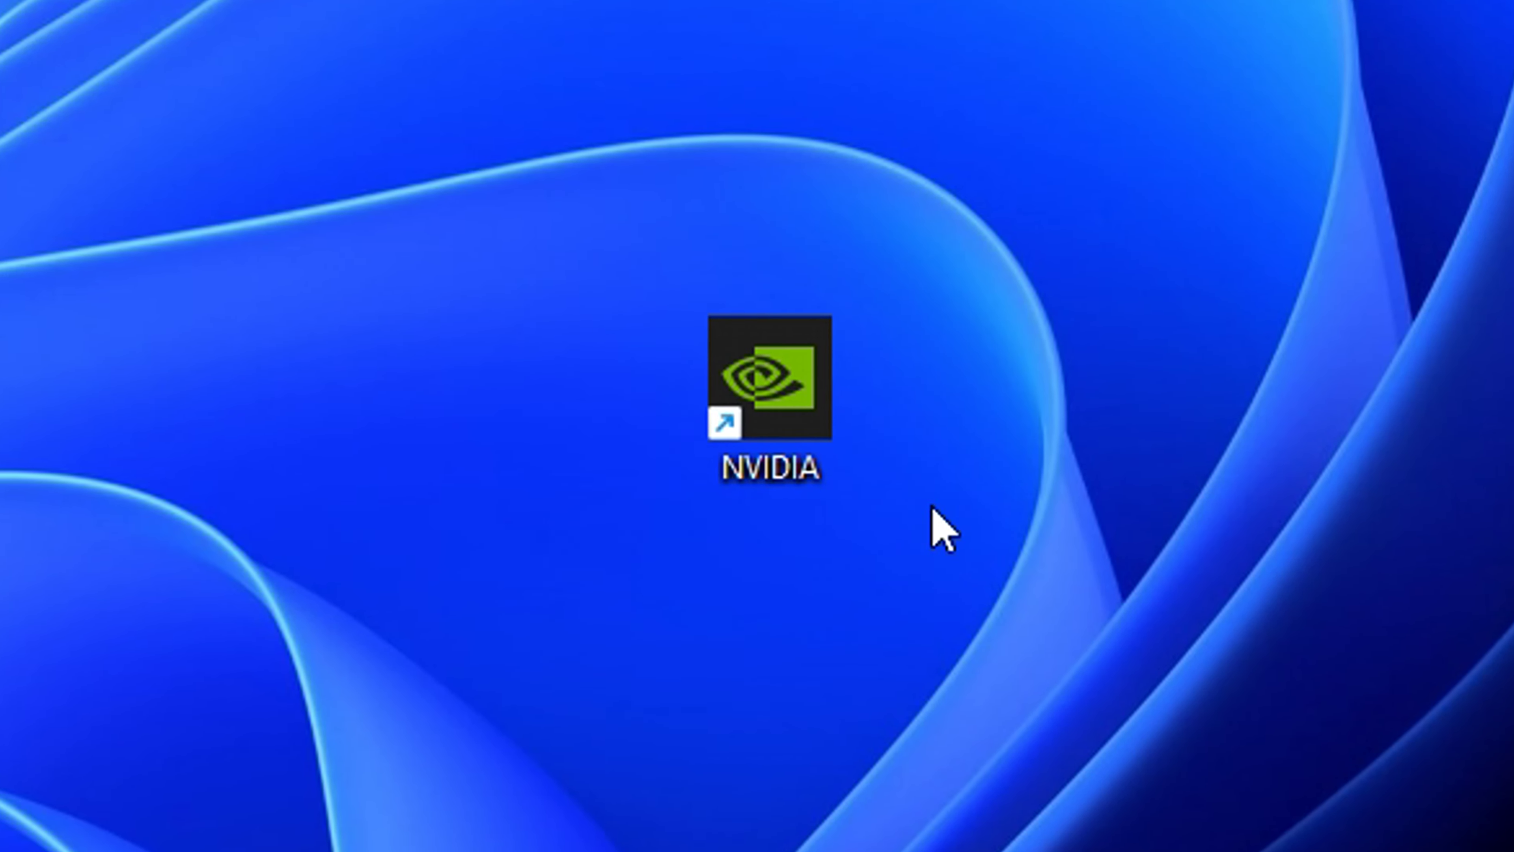
- Launch the NVIDIA app from the desktop and open the Global Settings for Graphics
{"action": "double_click", "coordinate": [781, 401]}
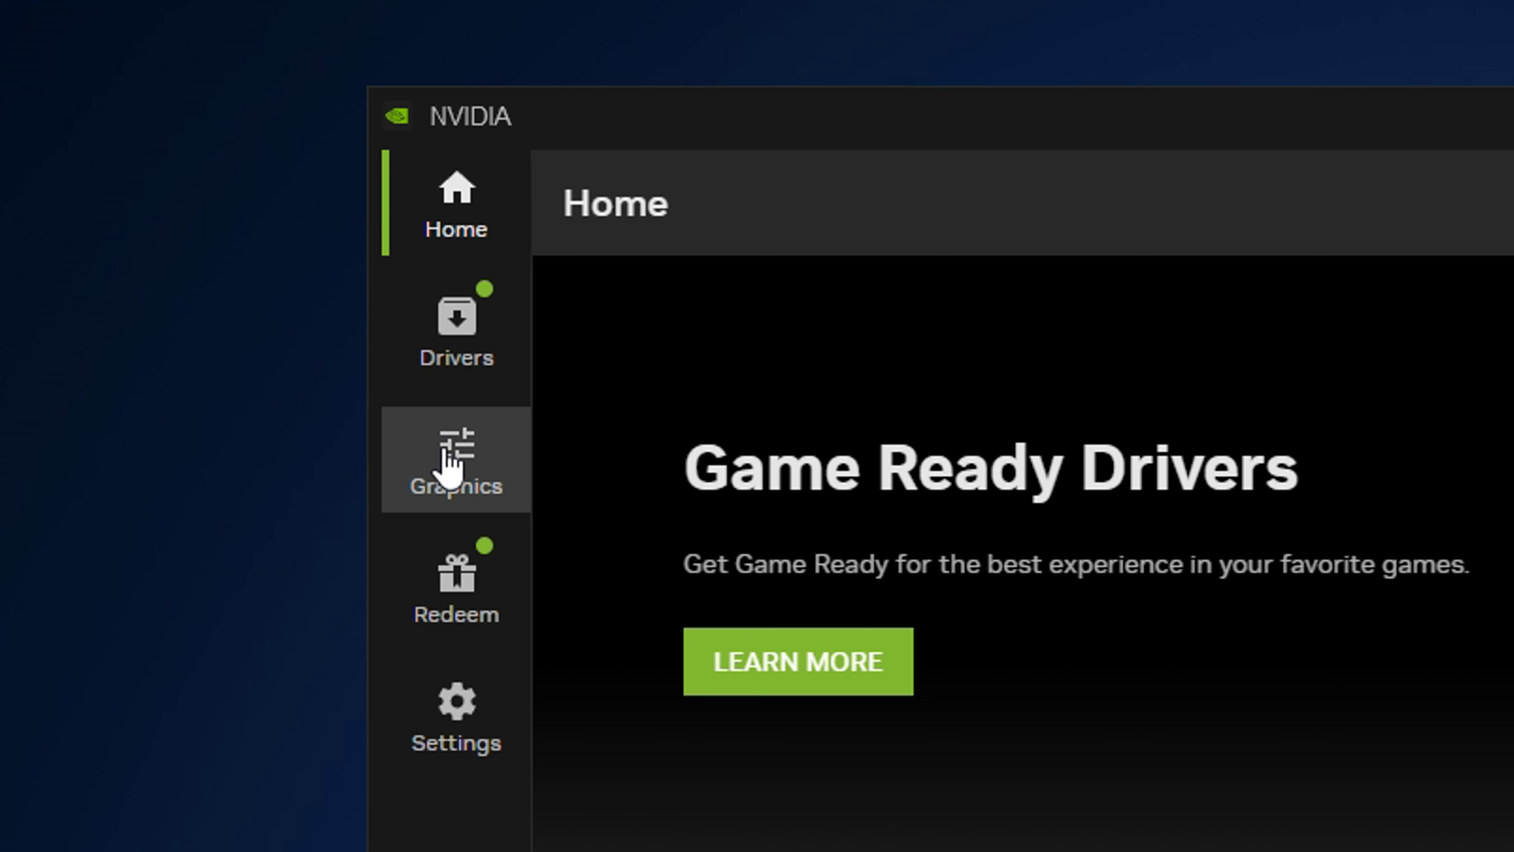
{"action": "left_click", "coordinate": [199, 198]}
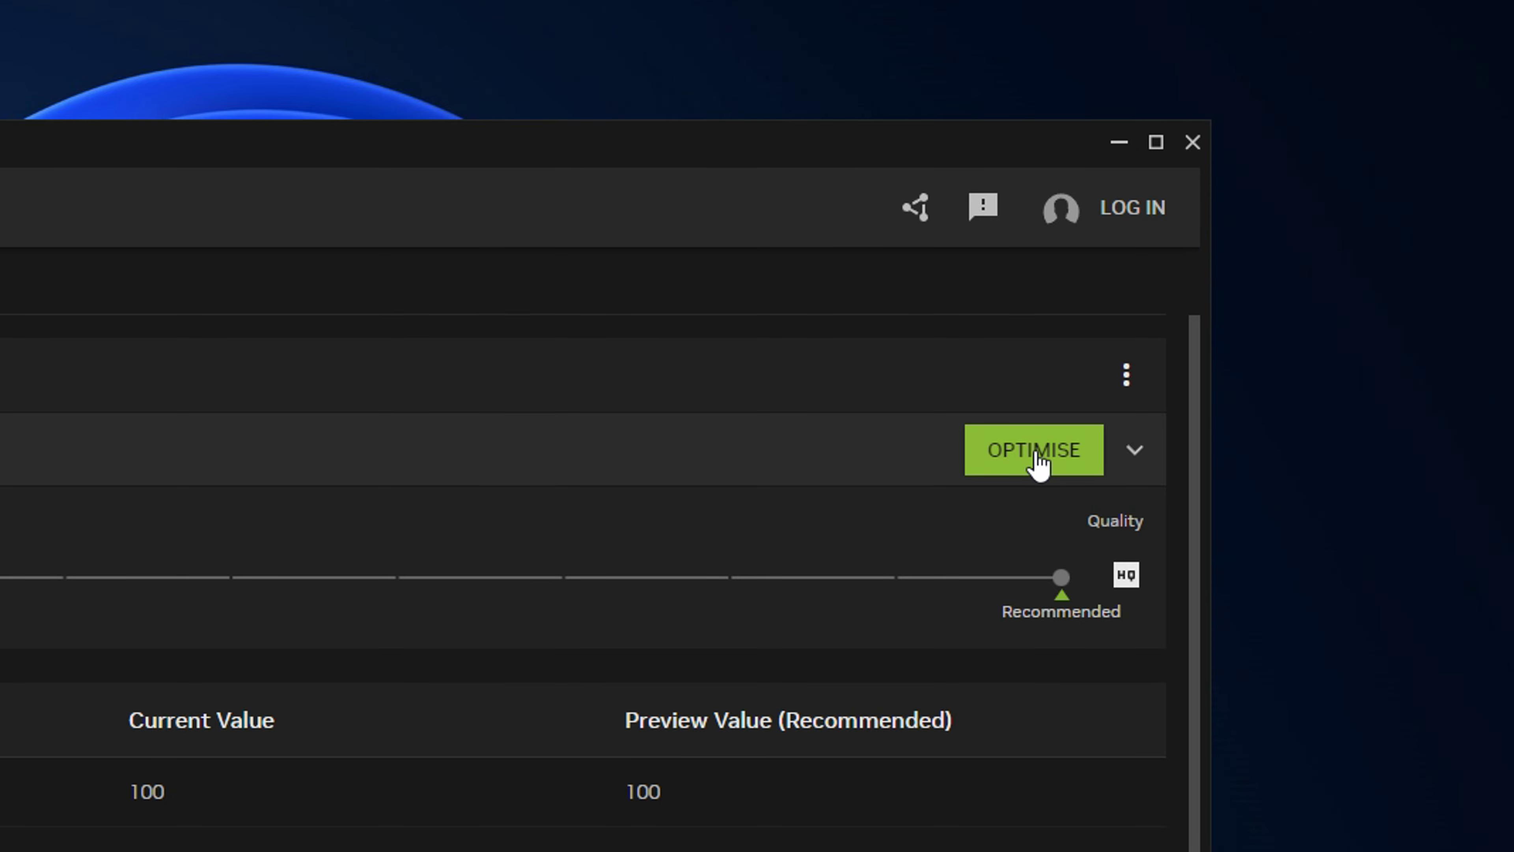
{"action": "left_click", "coordinate": [453, 149]}
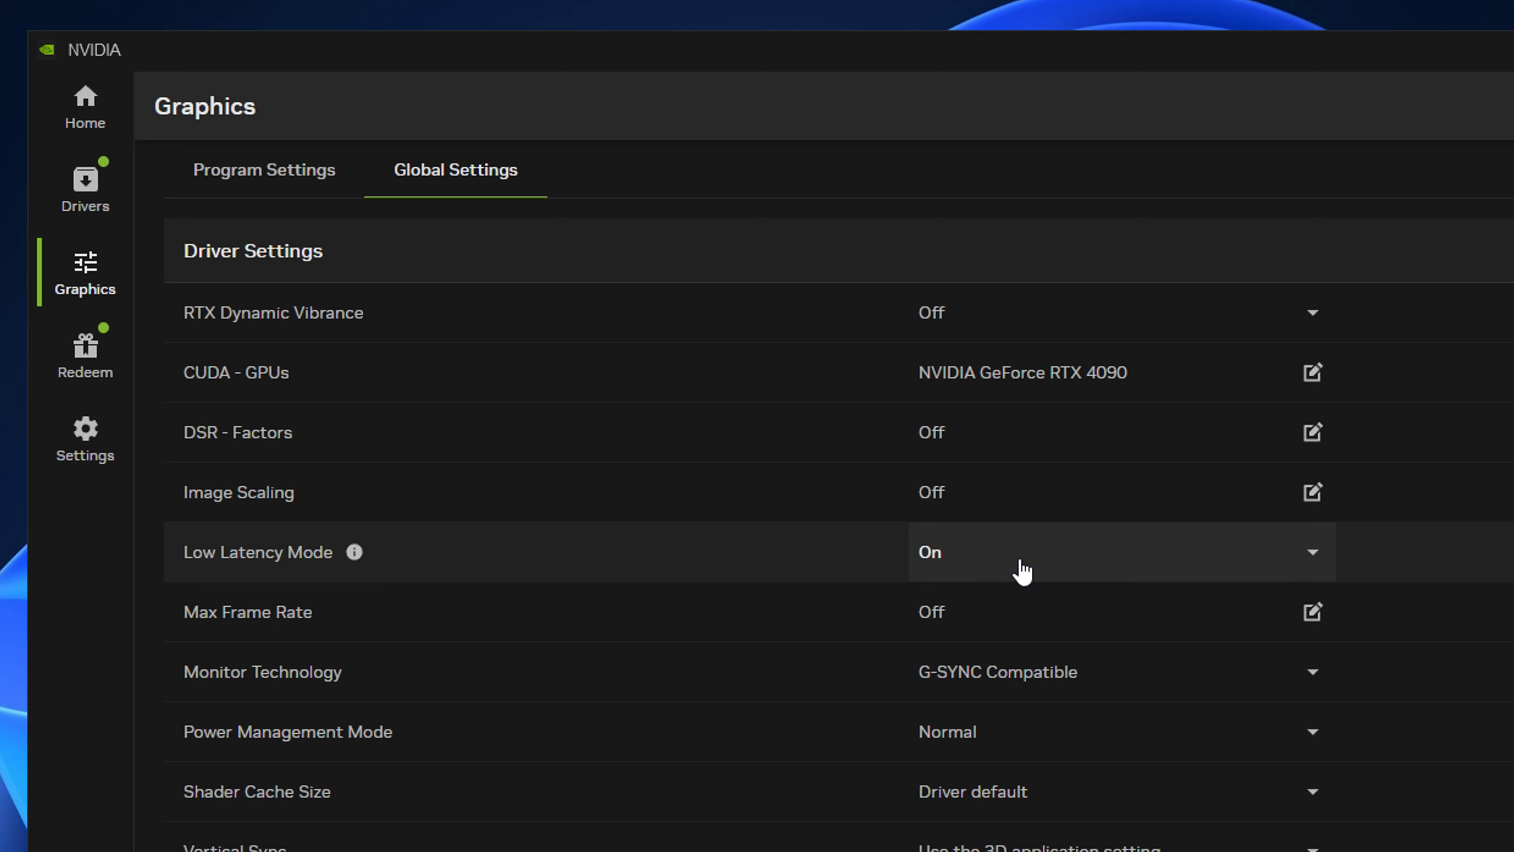
- Examine the options offered for Low Latency Mode, Monitor Technology and Power Management Mode in the driver settings
{"action": "left_click", "coordinate": [1022, 571]}
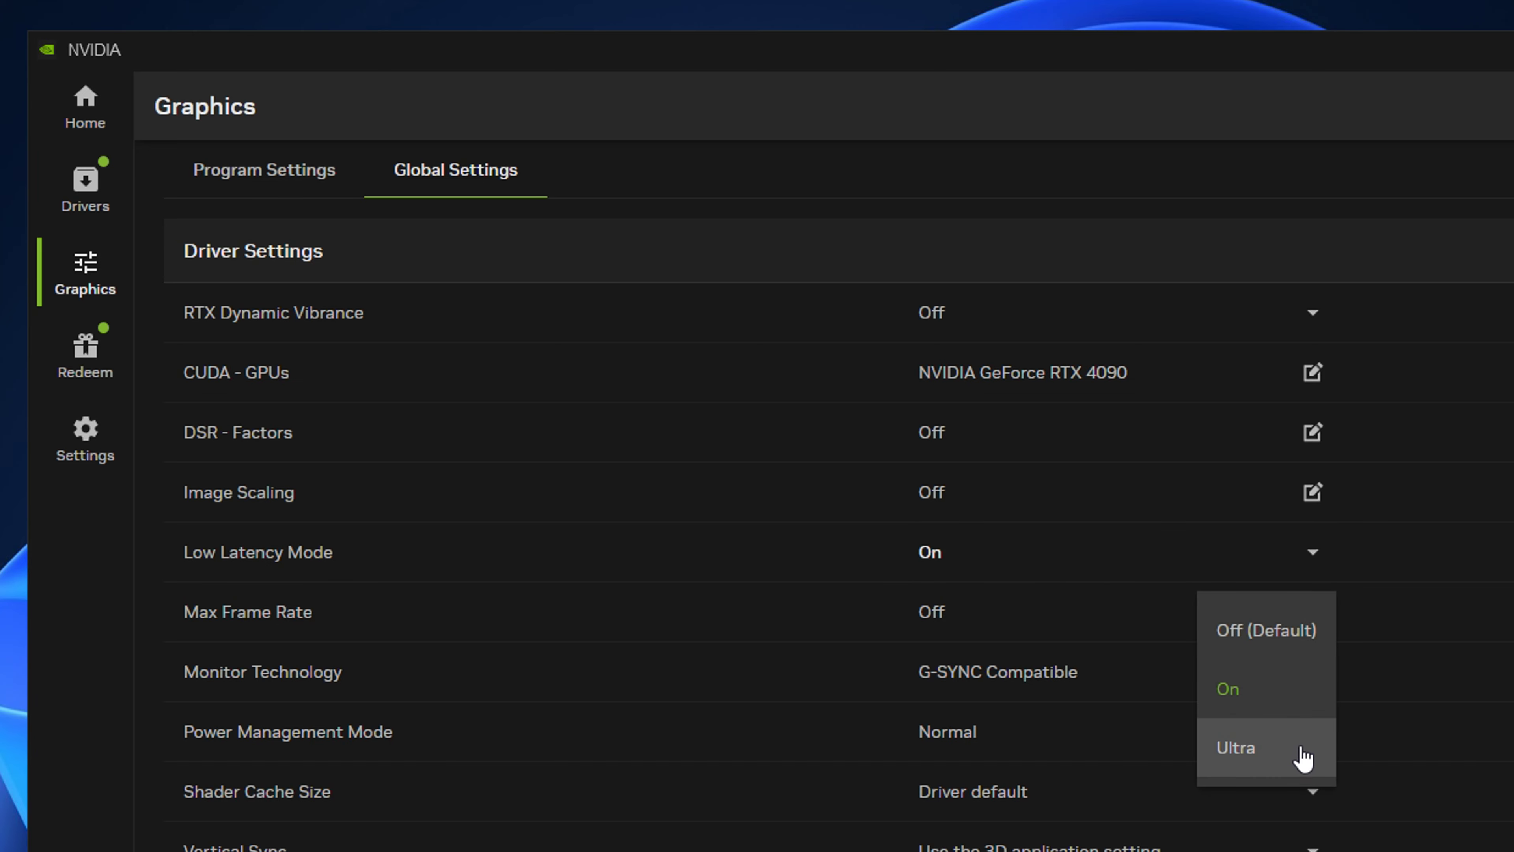
{"action": "key", "text": "Escape"}
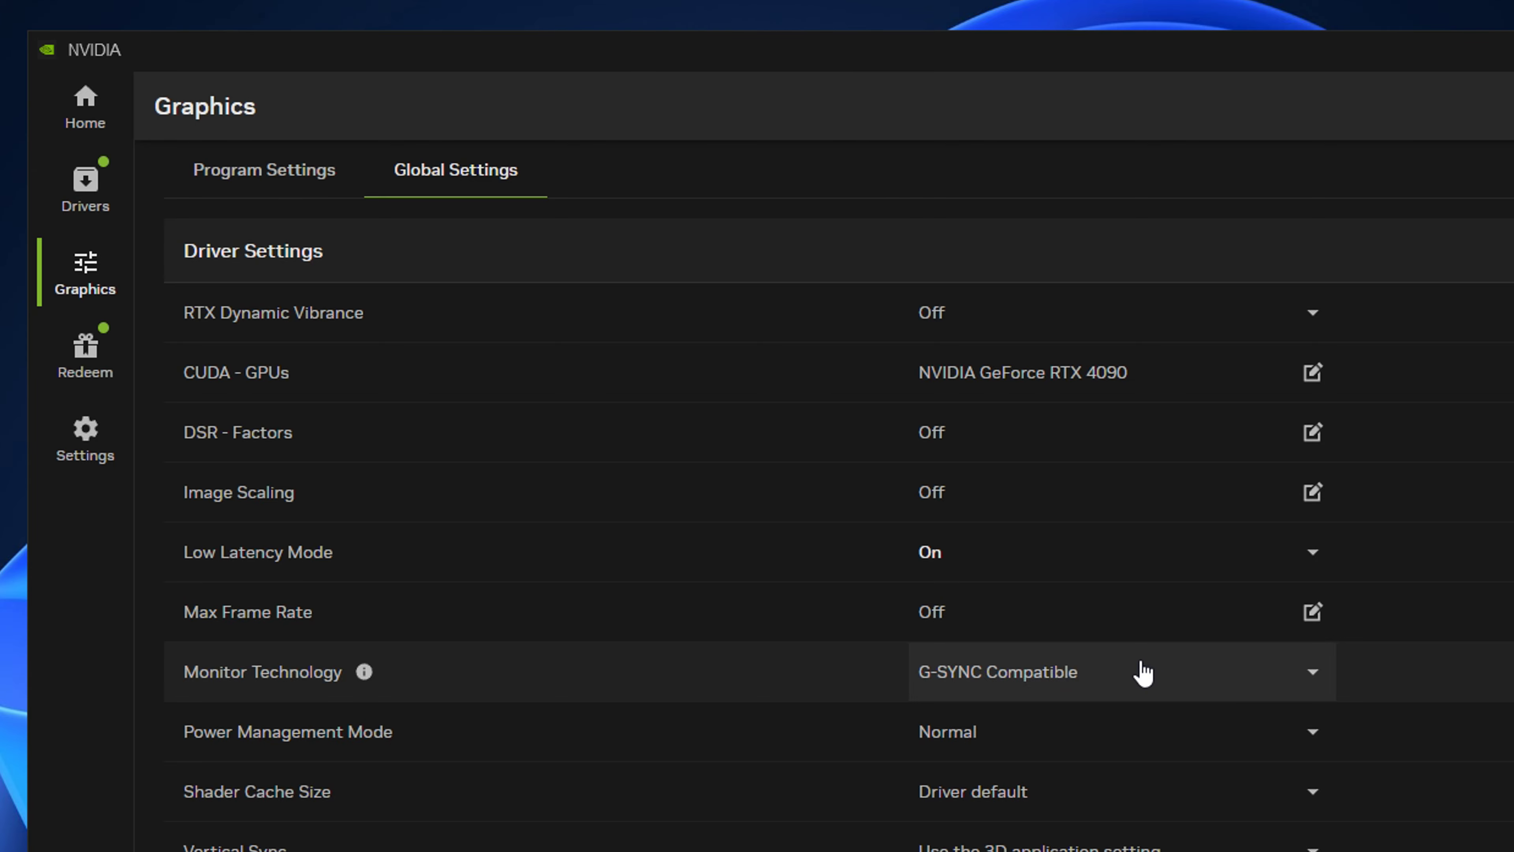
{"action": "left_click", "coordinate": [1061, 686]}
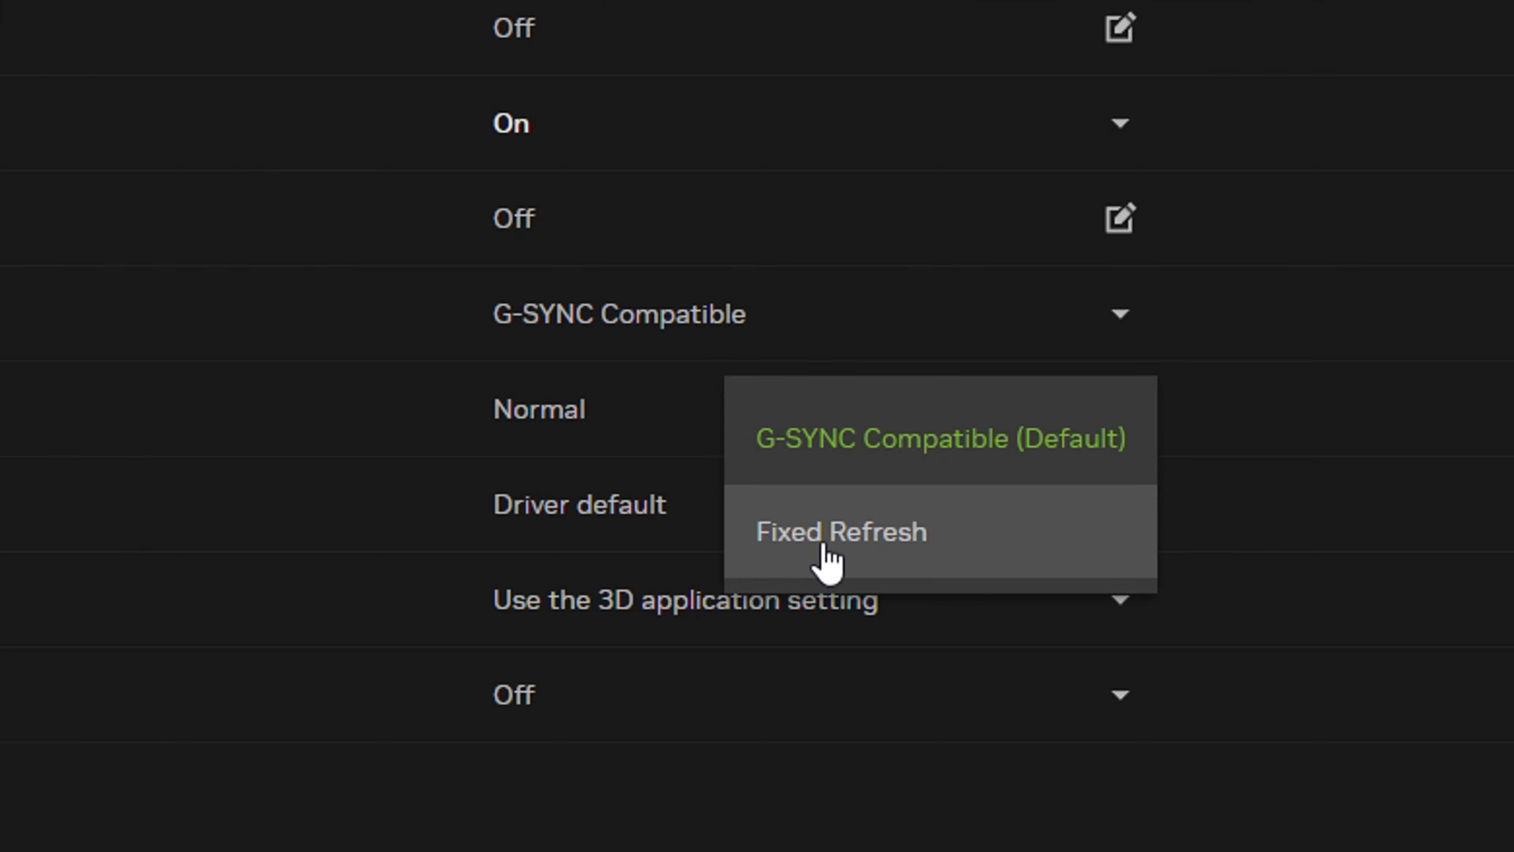
{"action": "key", "text": "Escape"}
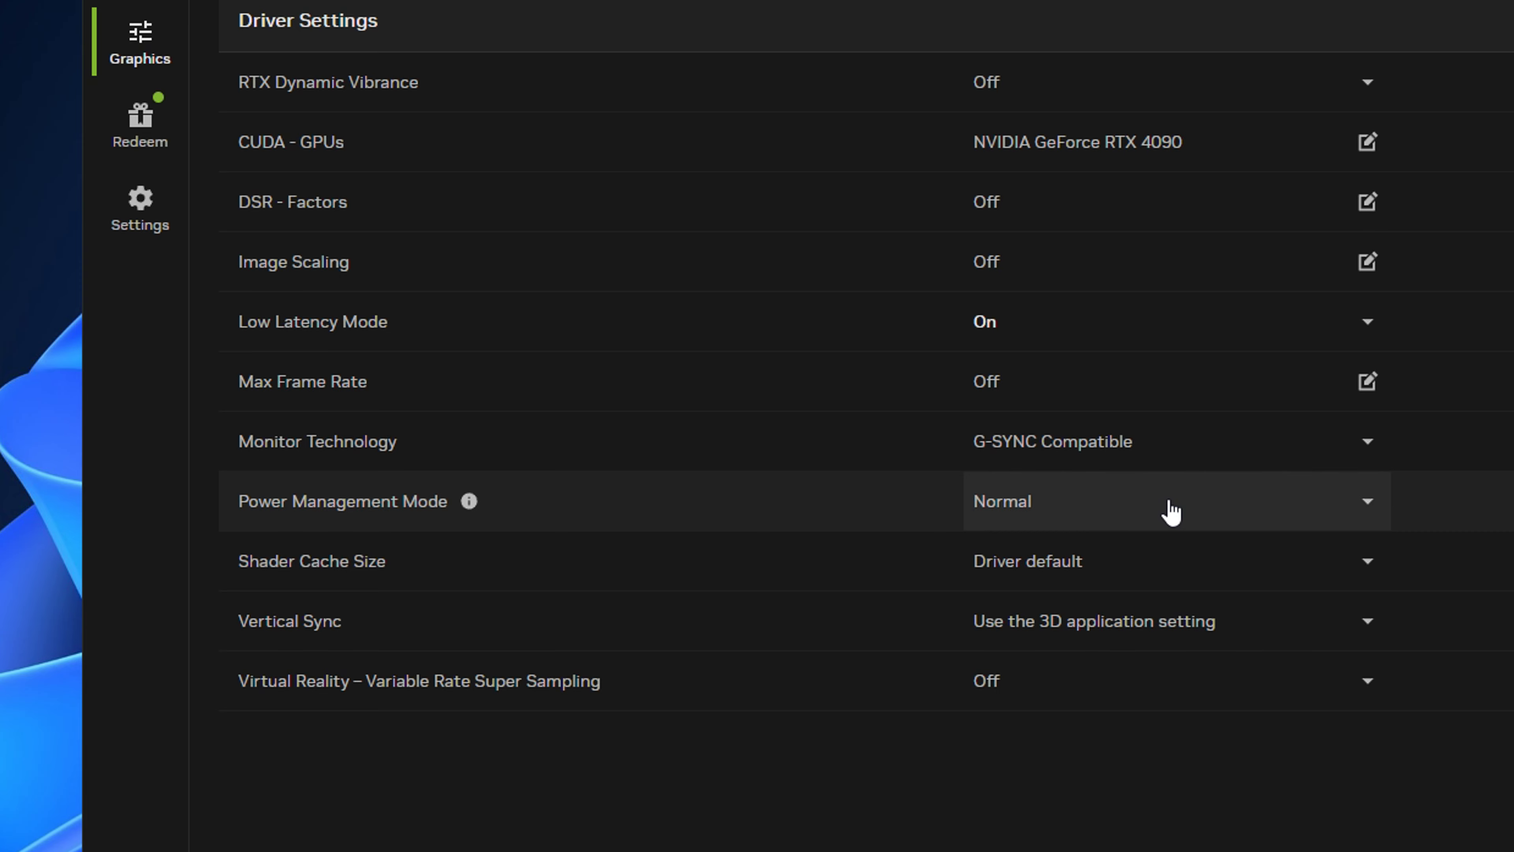
{"action": "left_click", "coordinate": [1192, 509]}
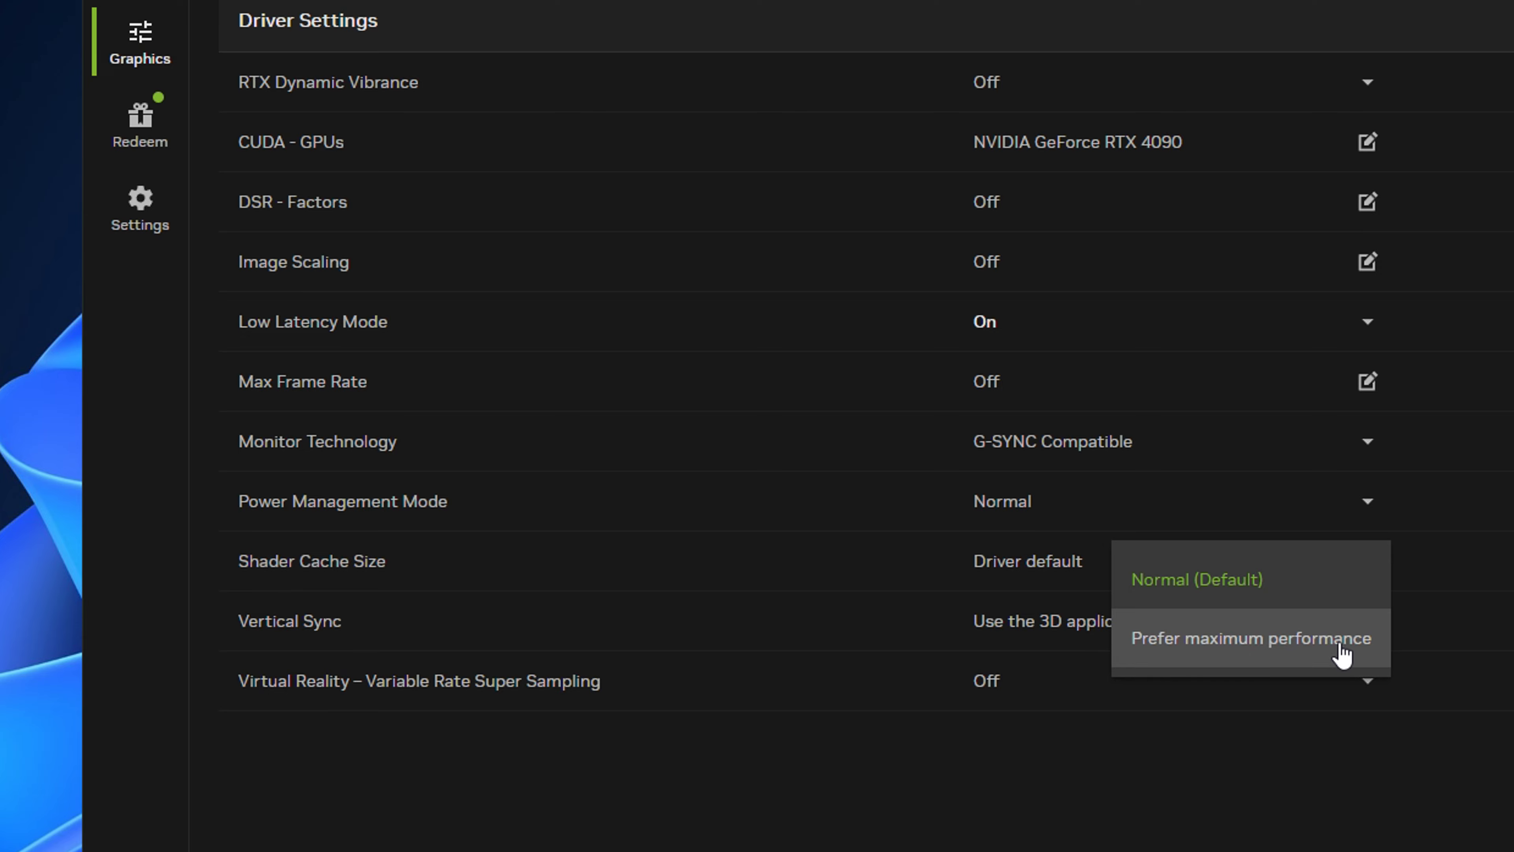
{"action": "key", "text": "Escape"}
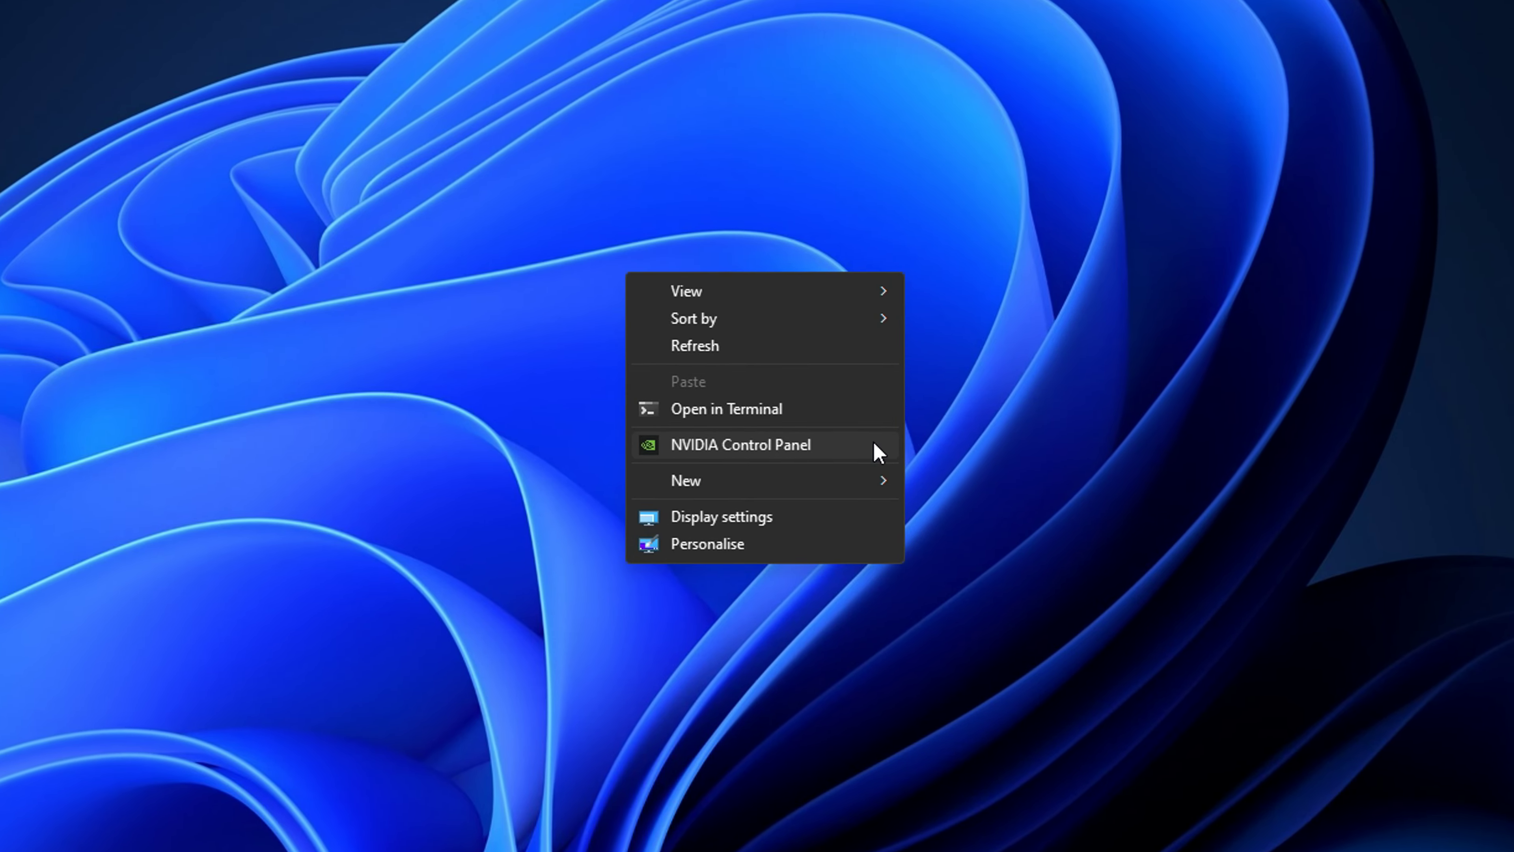
- Open the NVIDIA Control Panel and review Manage 3D settings and the scaling options under Adjust desktop size and position
{"action": "left_click", "coordinate": [864, 445]}
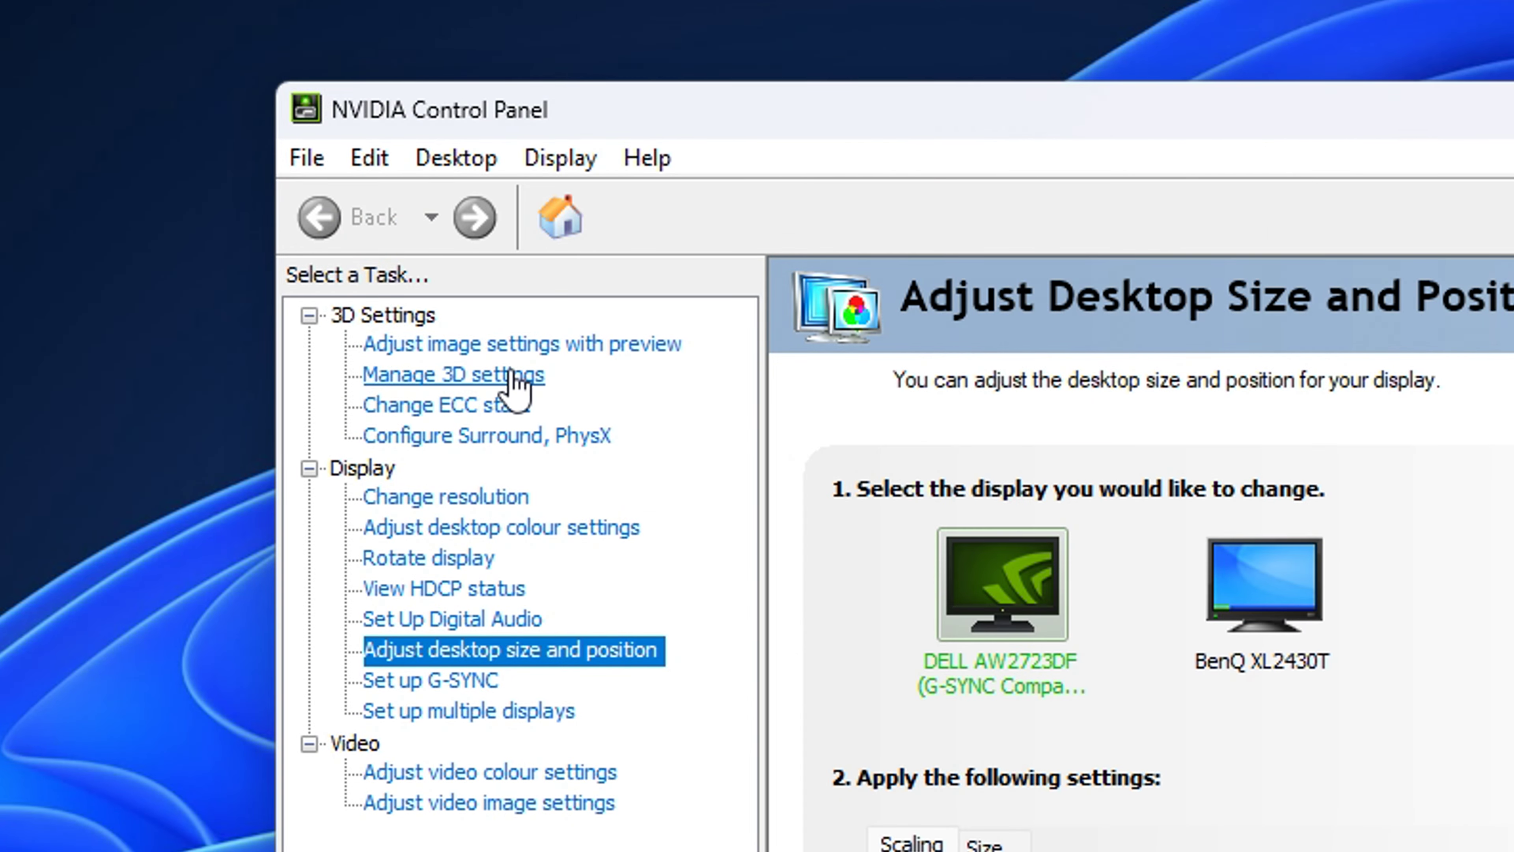
{"action": "left_click", "coordinate": [511, 374]}
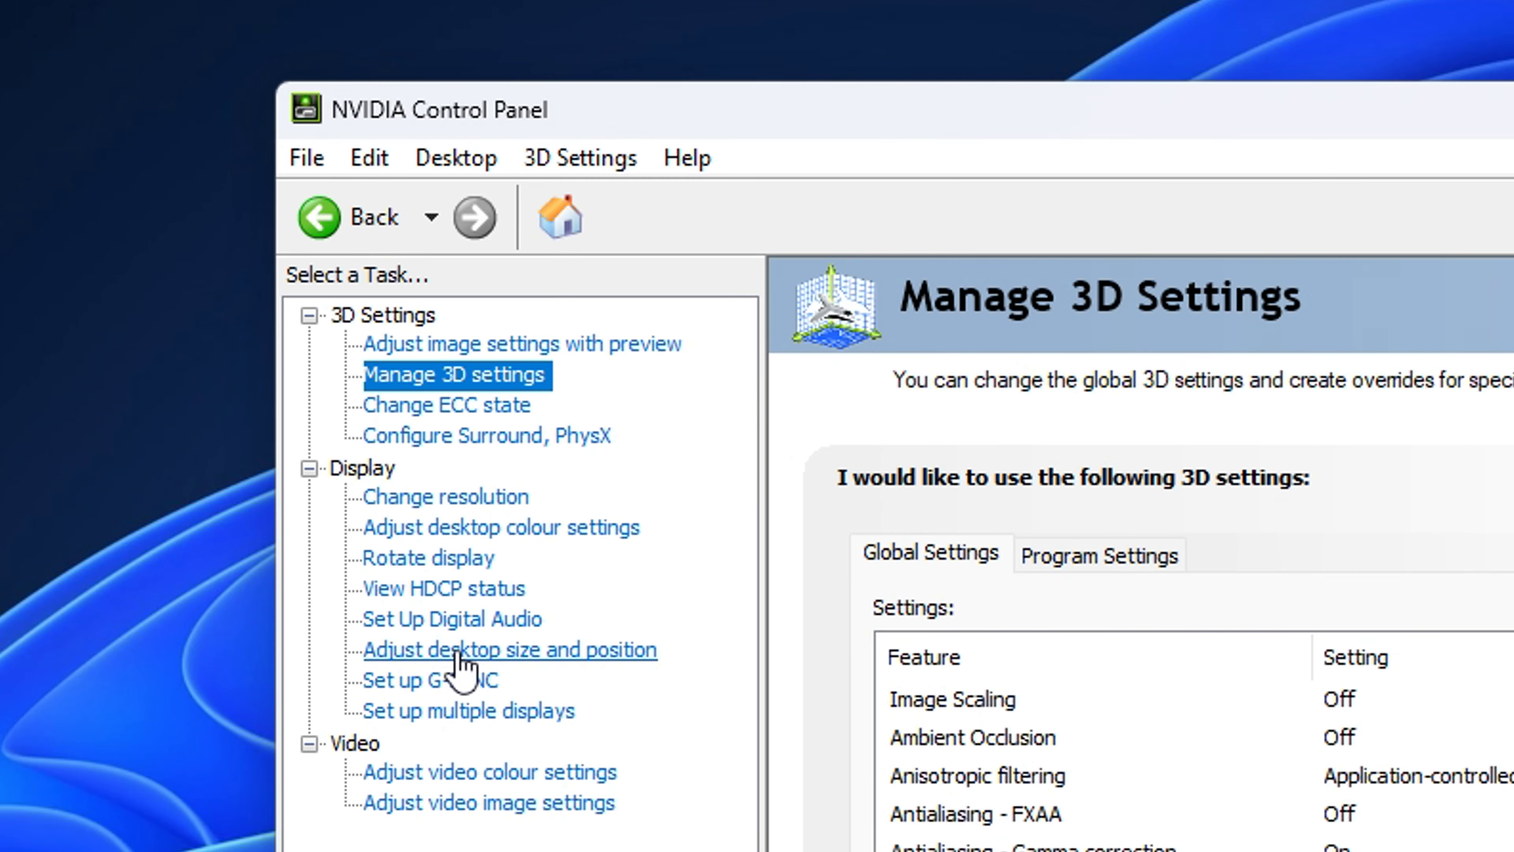
{"action": "left_click", "coordinate": [644, 649]}
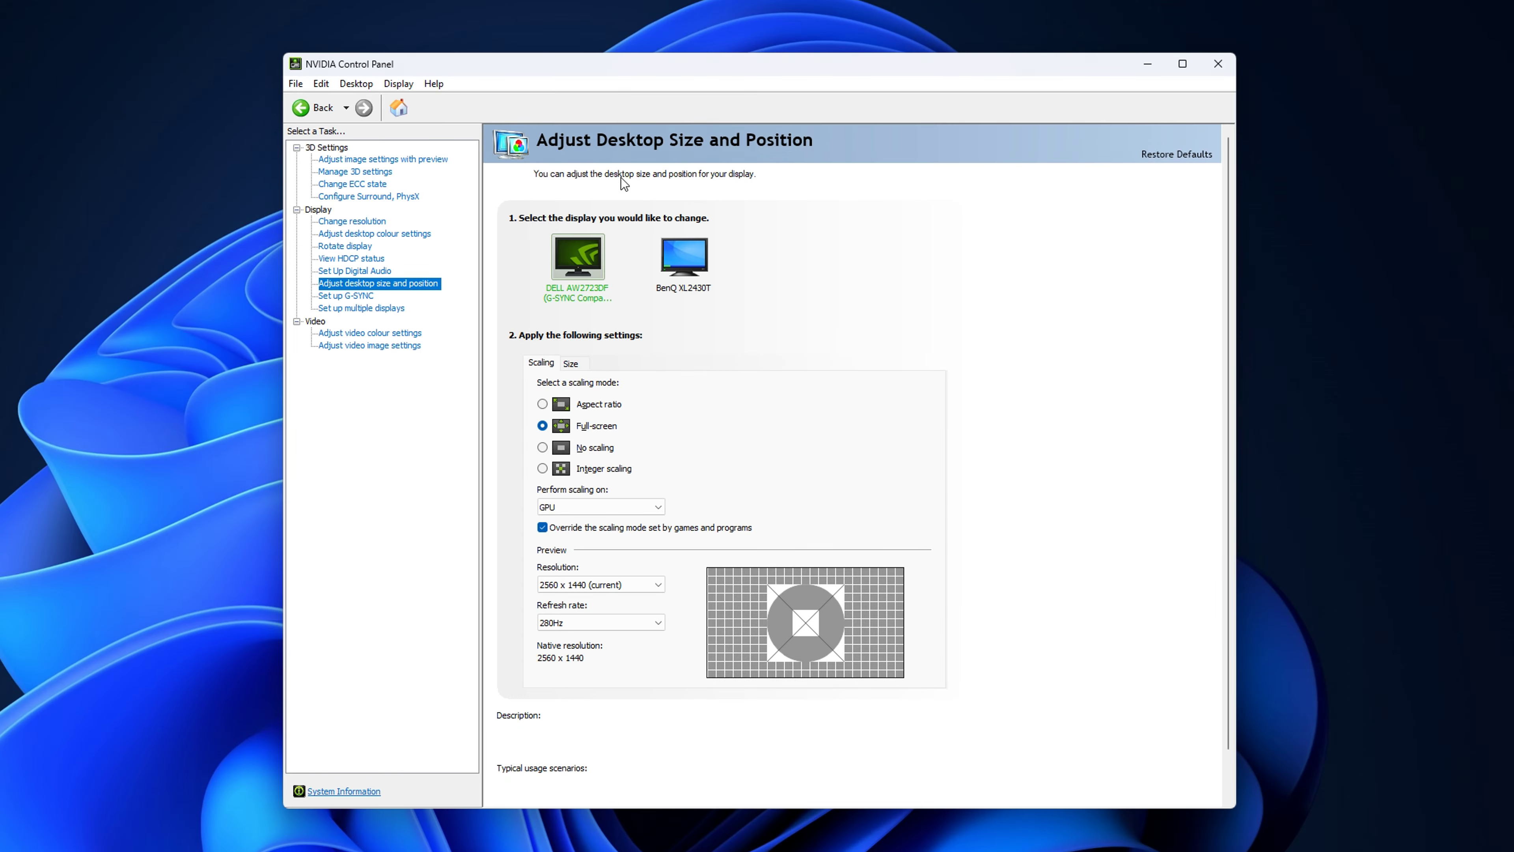
{"action": "mouse_move", "coordinate": [633, 433]}
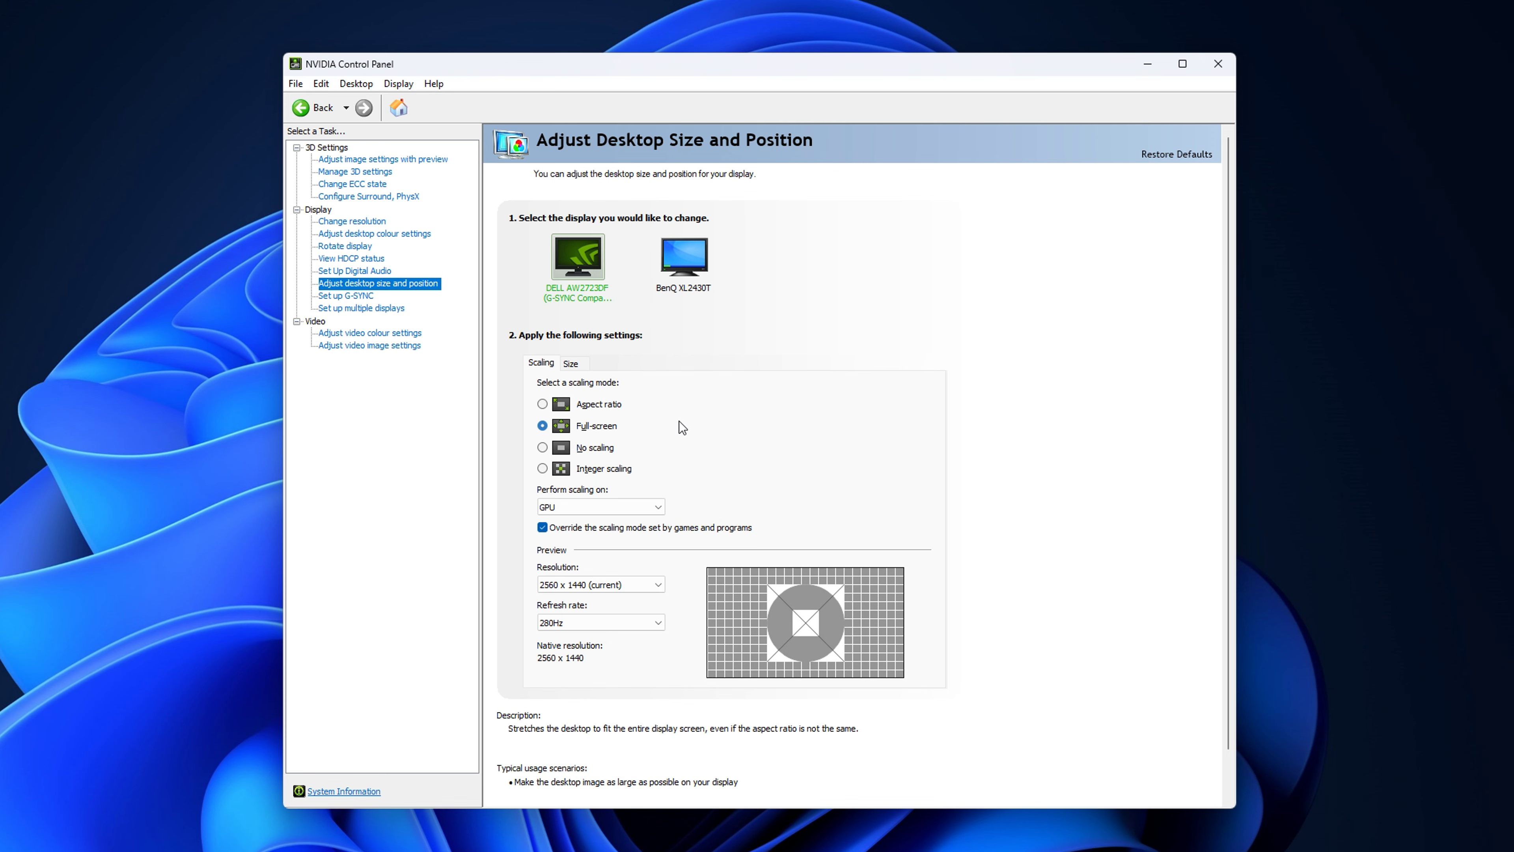
{"action": "mouse_move", "coordinate": [620, 506]}
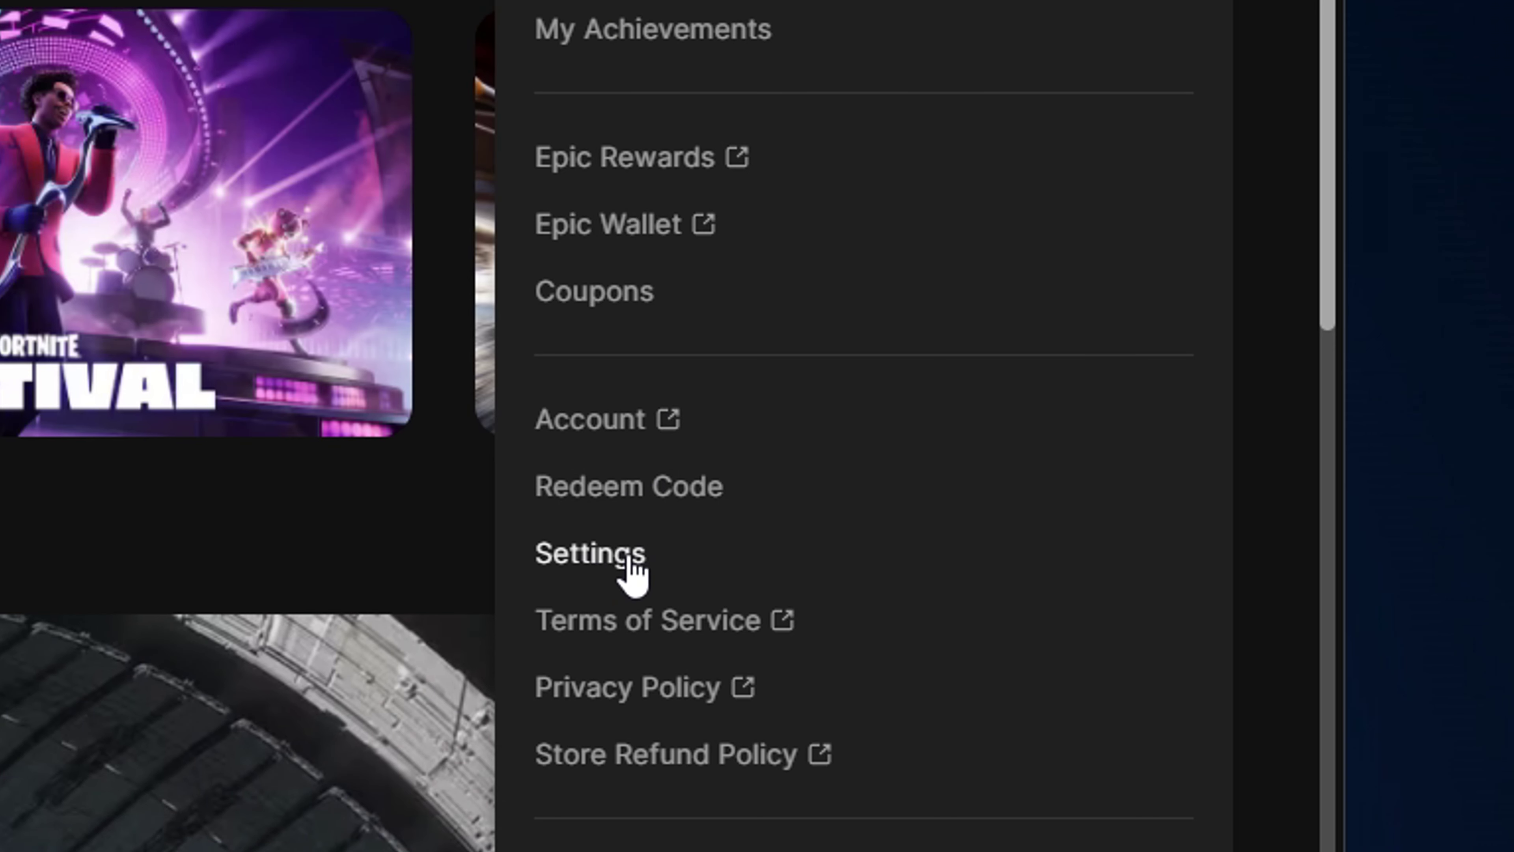
- Open the Epic Games Launcher settings and disable Show Free Game Notifications and Show News and Special Offer Notifications
{"action": "left_click", "coordinate": [632, 572]}
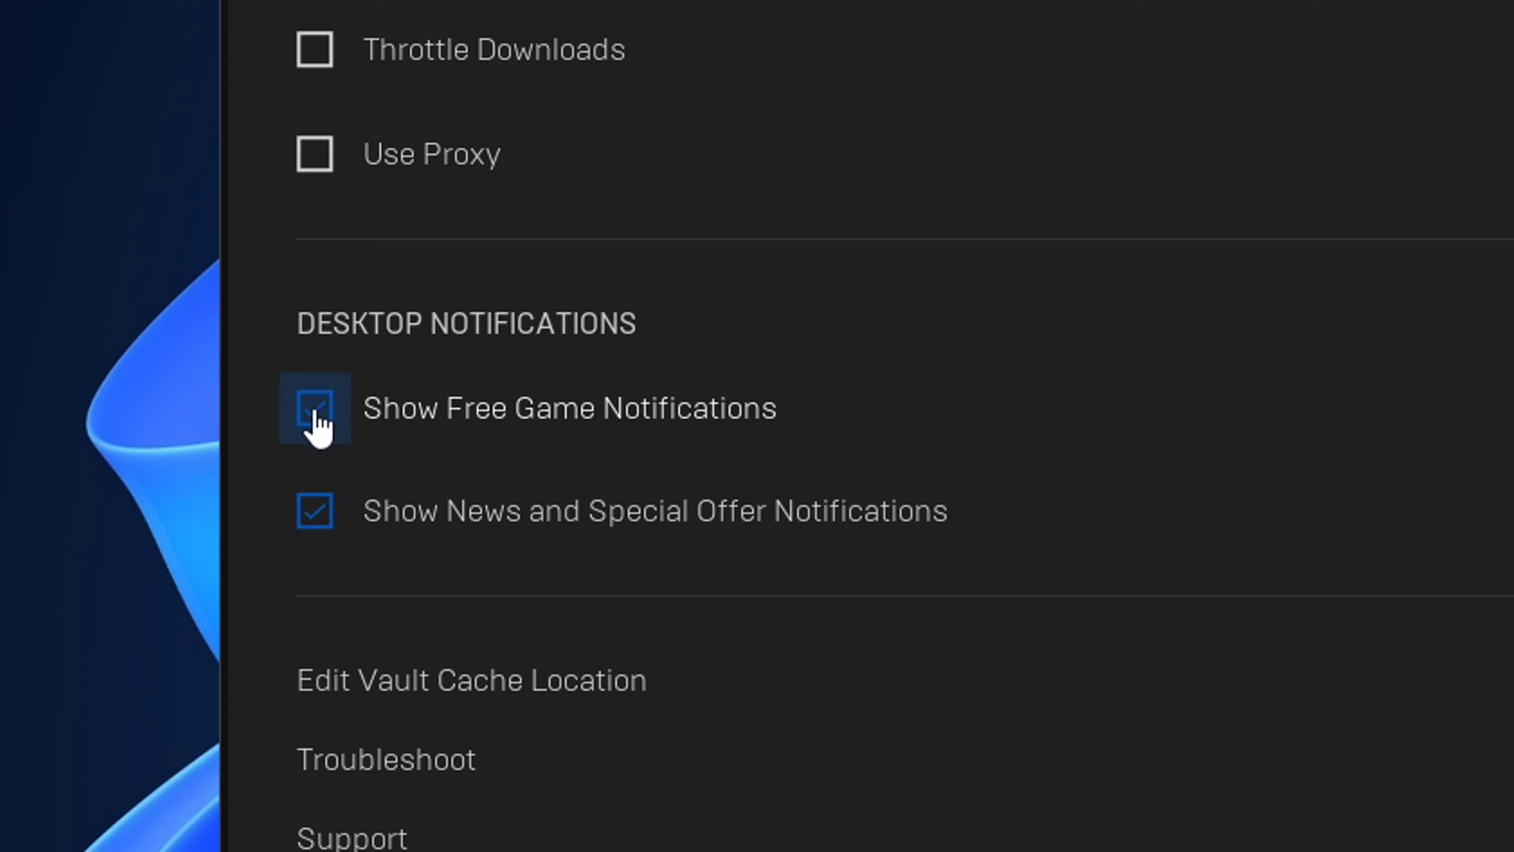
{"action": "left_click", "coordinate": [321, 427]}
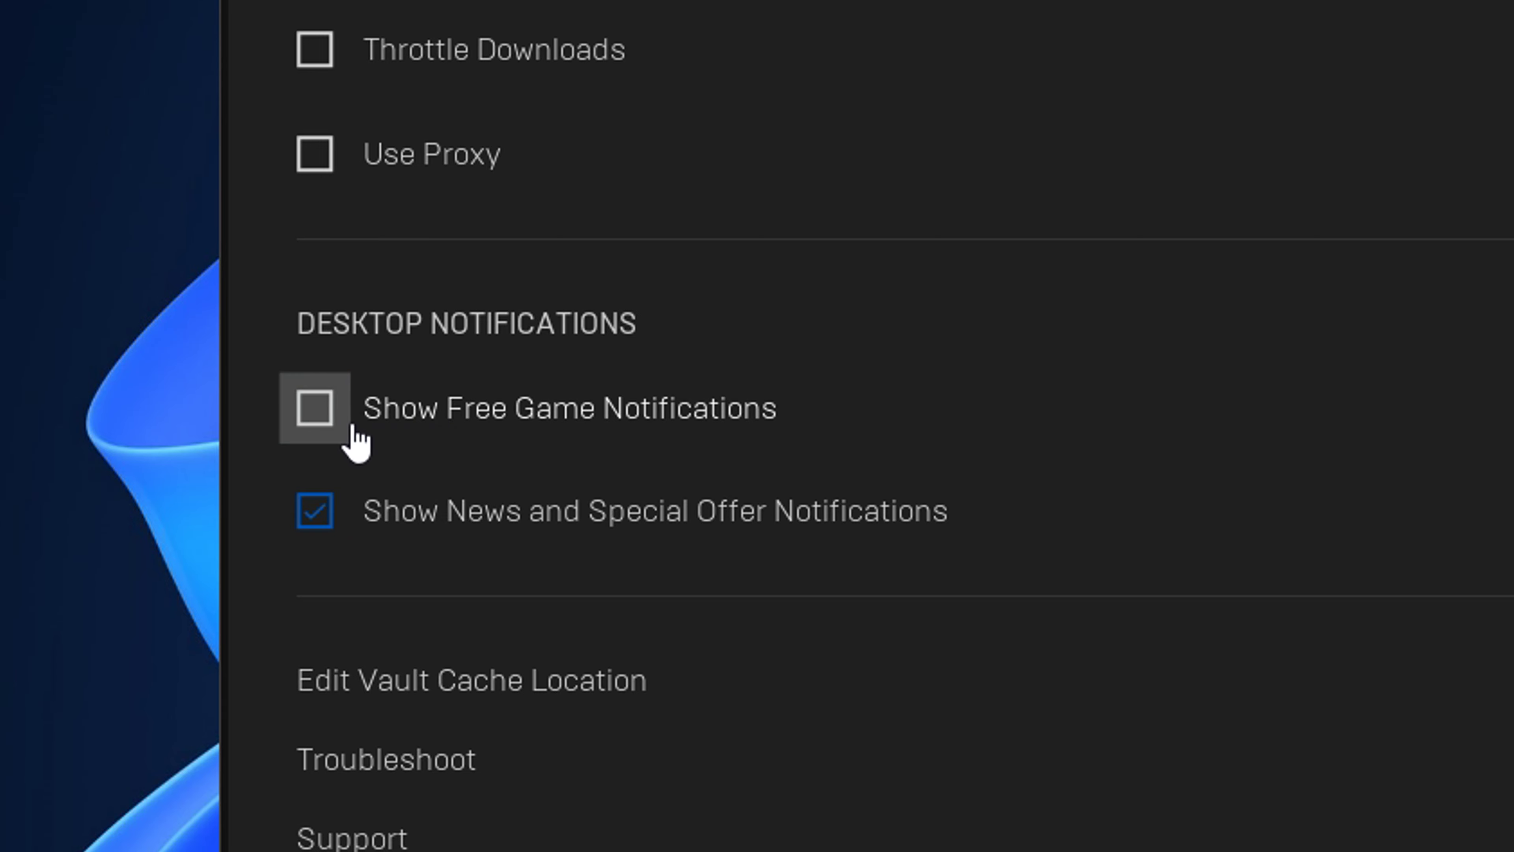
{"action": "left_click", "coordinate": [331, 528]}
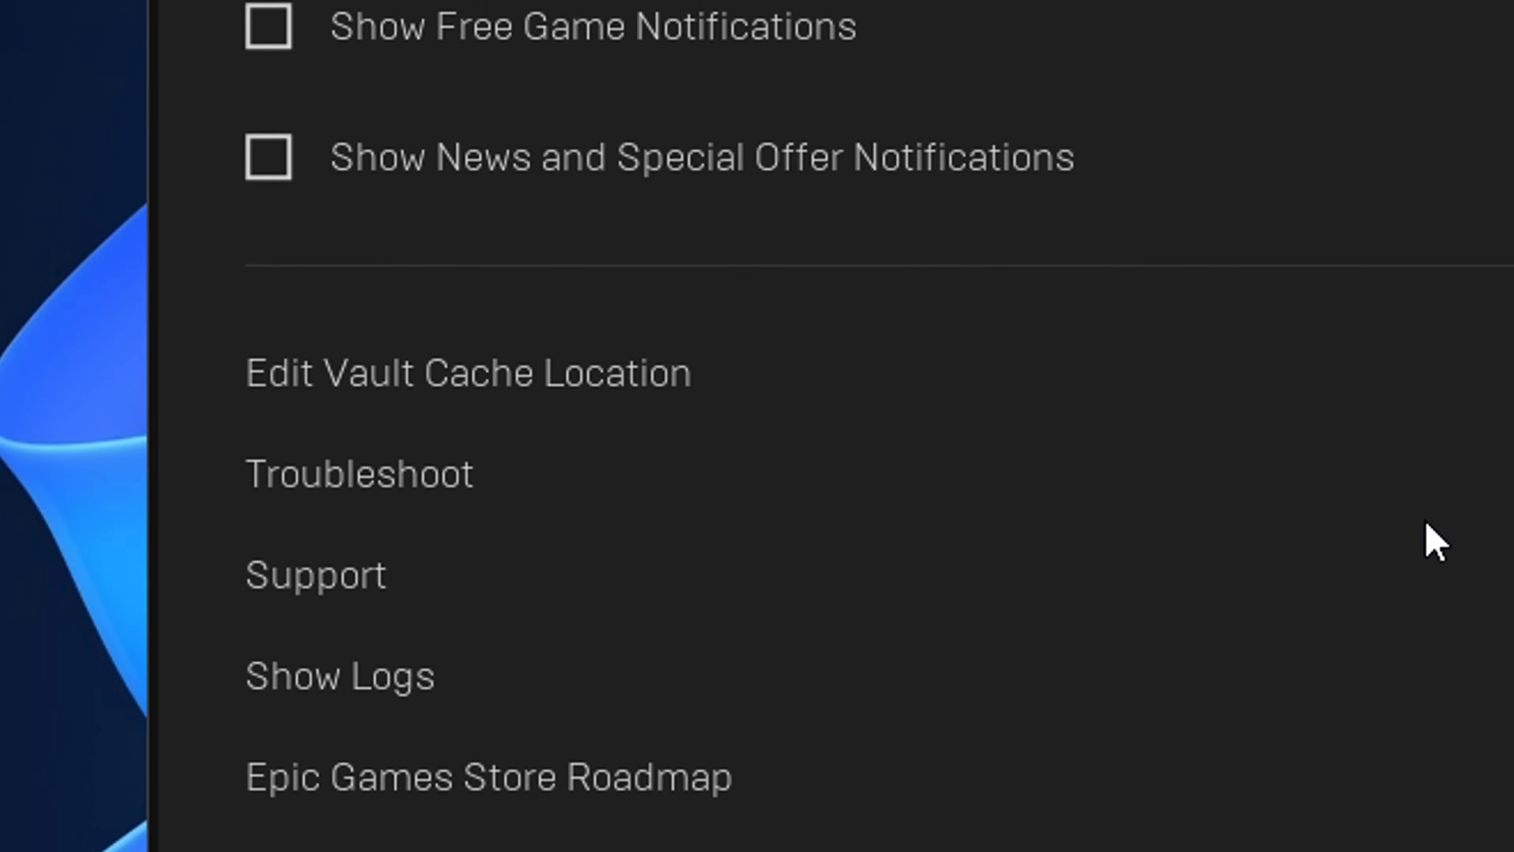
- Enable Additional Command Line Arguments for Fortnite and enter "-LANPLAY -NOSPLASH -USEALLAVAILABLECORES"
{"action": "scroll", "coordinate": [1427, 525], "scroll_direction": "down", "scroll_amount": 1}
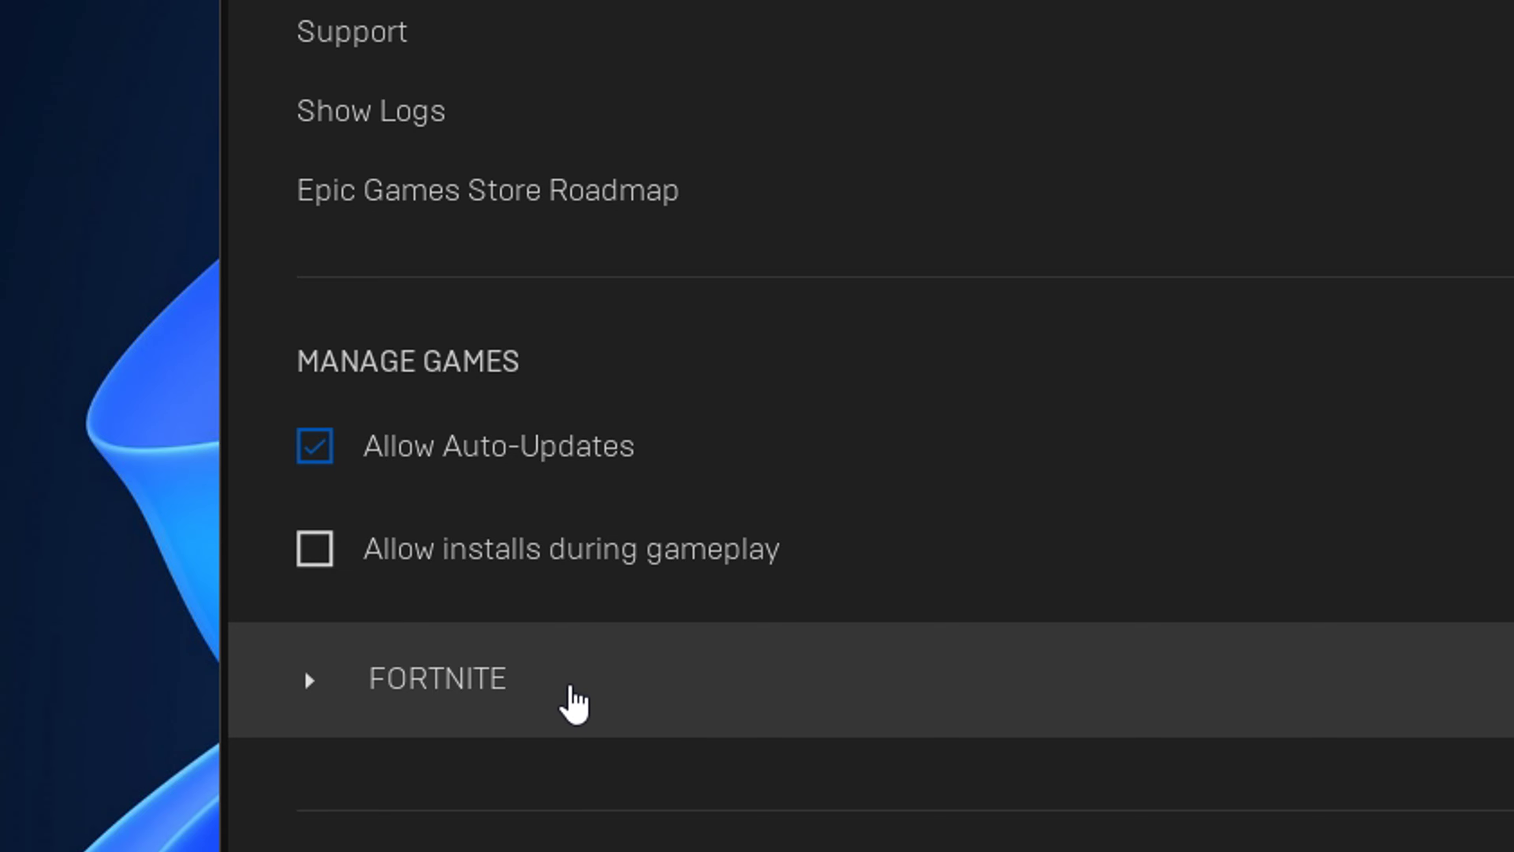
{"action": "left_click", "coordinate": [563, 695]}
{"action": "left_click", "coordinate": [459, 458]}
{"action": "scroll", "coordinate": [633, 482], "scroll_direction": "down", "scroll_amount": 2}
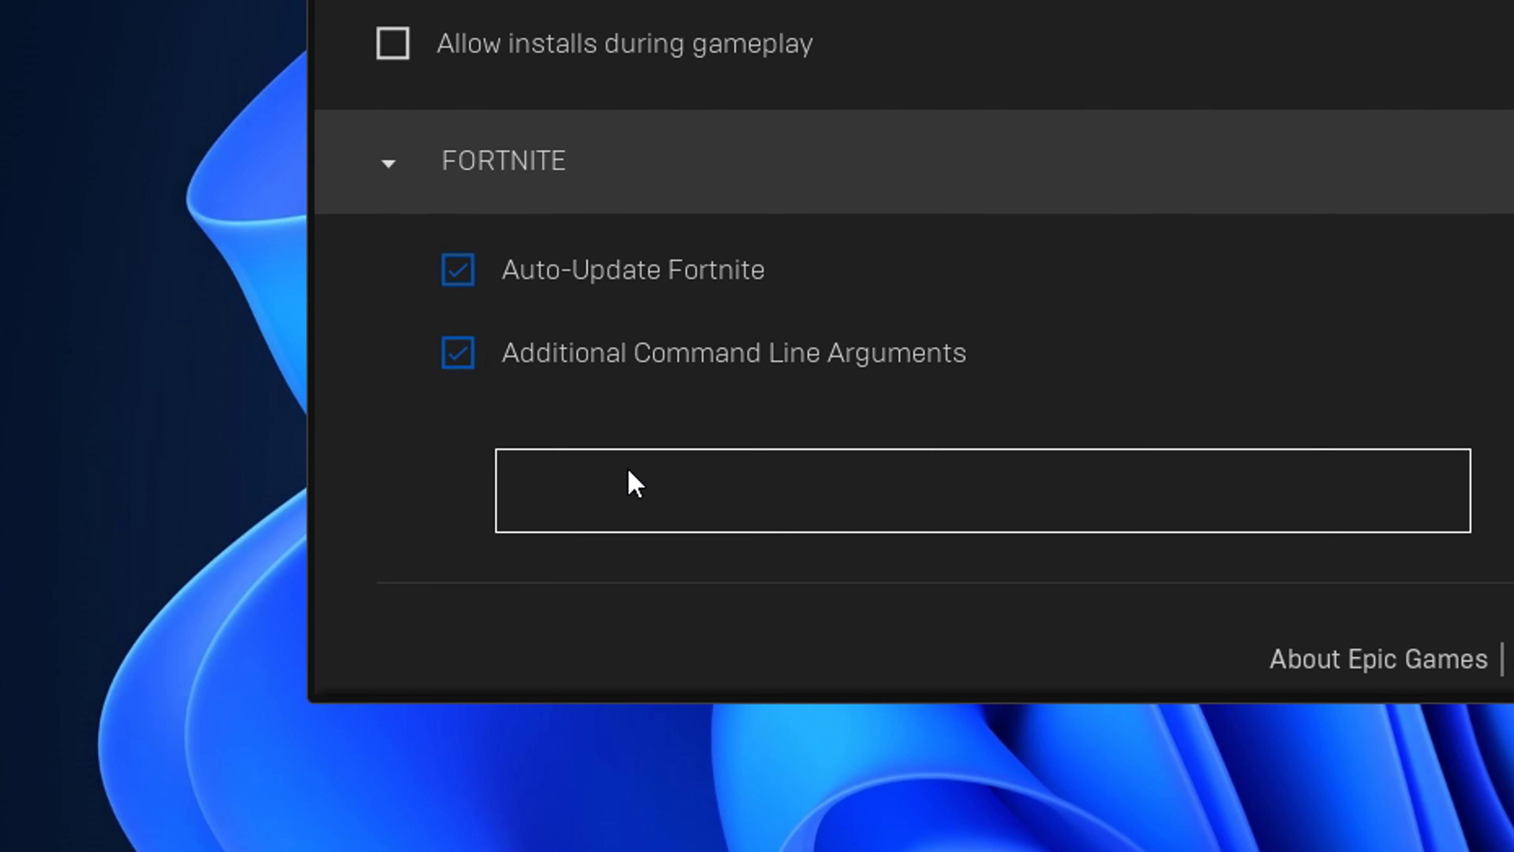
{"action": "type", "text": "-LANPLAY -NOSPLASH -USEALLAVAILABLECORES"}
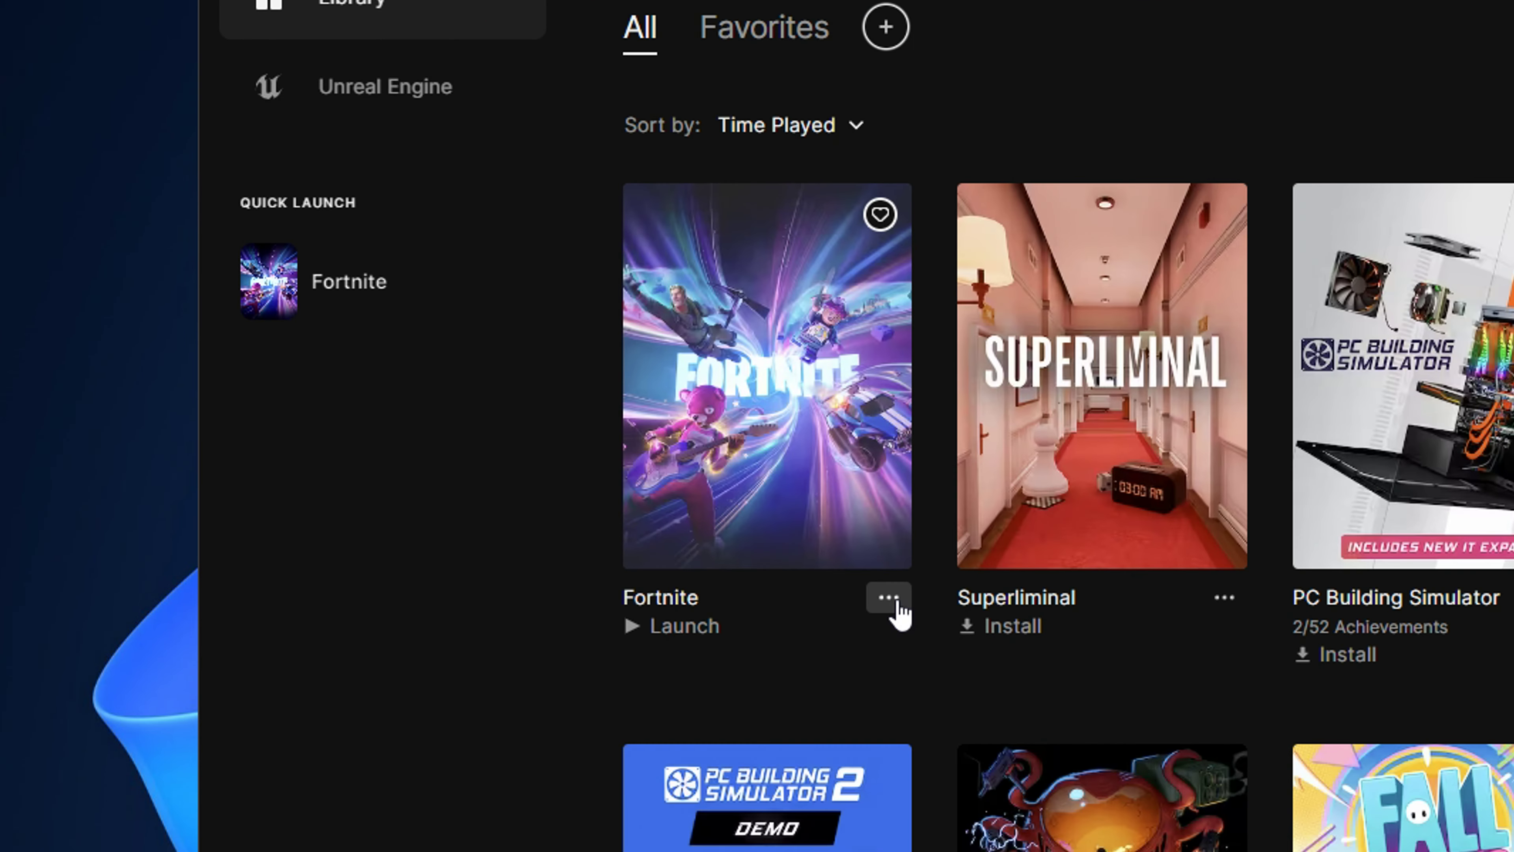
- Open Fortnite's installation options from the library and deselect High Resolution Textures and DirectX 12 Shaders
{"action": "left_click", "coordinate": [897, 605]}
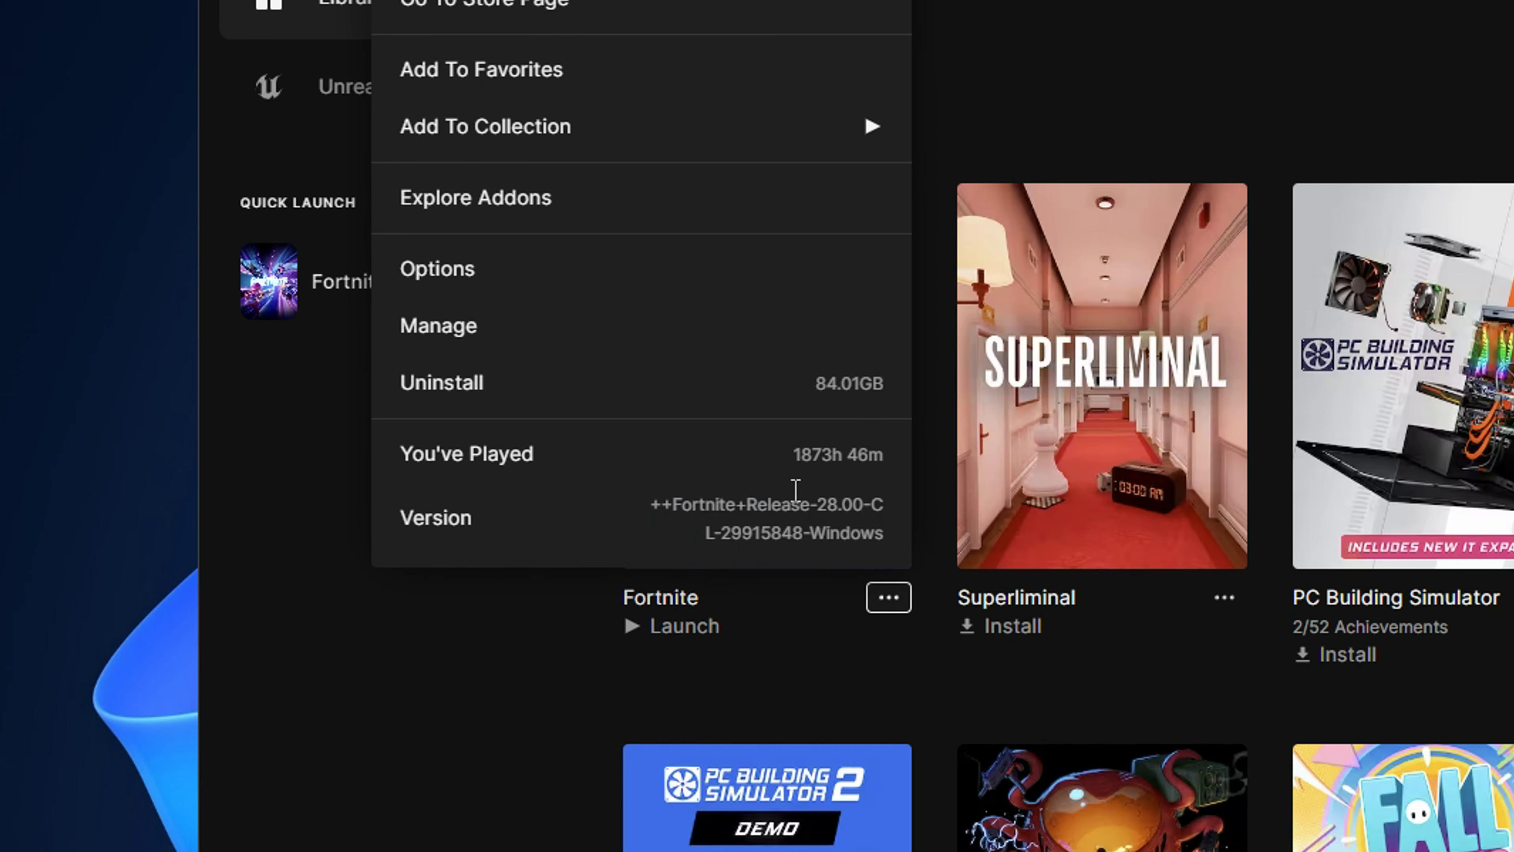
{"action": "left_click", "coordinate": [676, 419]}
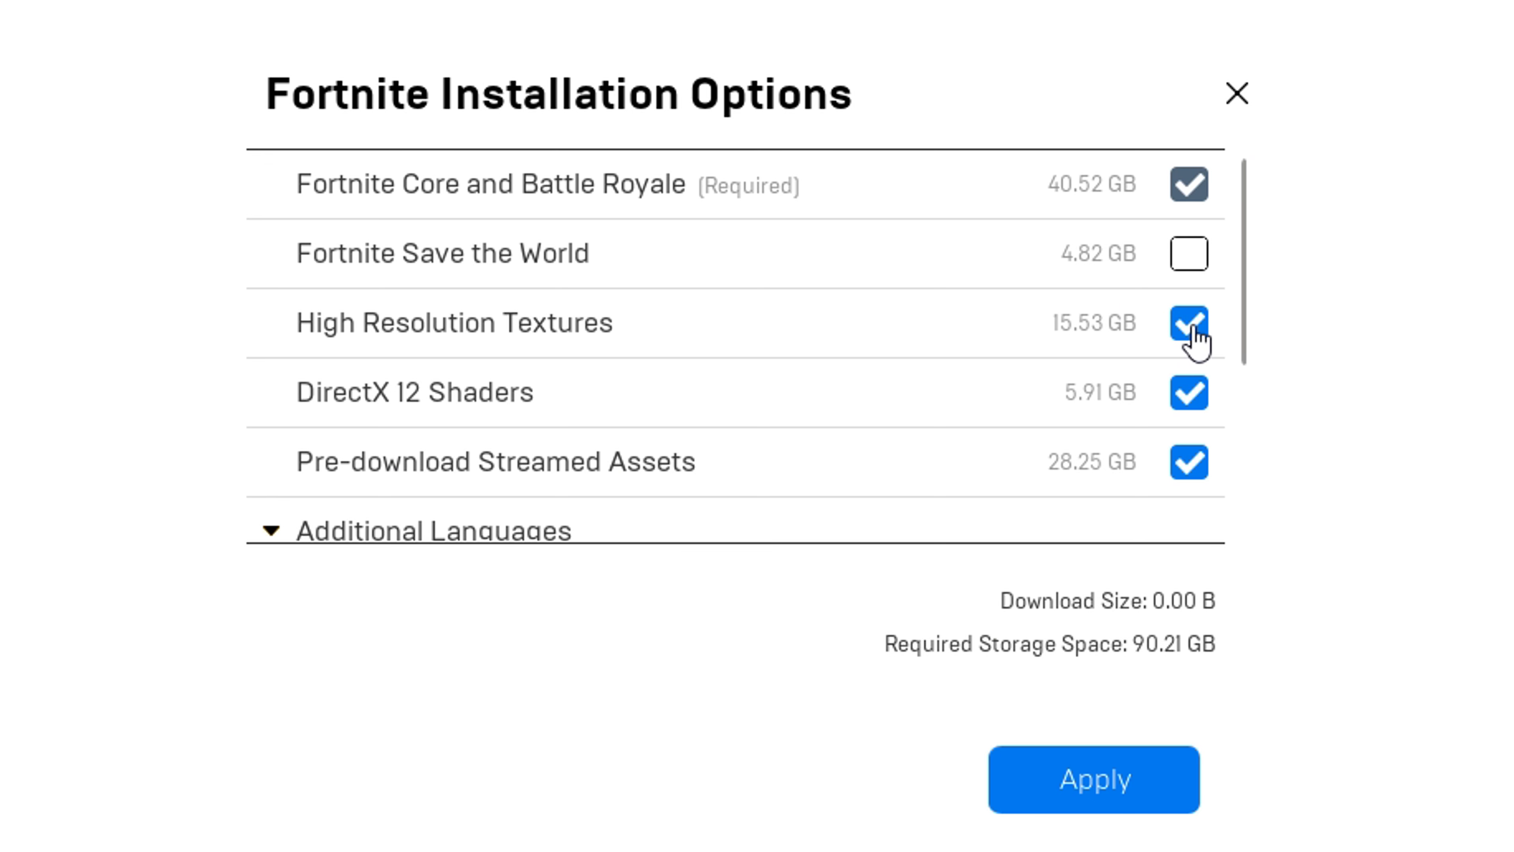
{"action": "left_click", "coordinate": [1193, 340]}
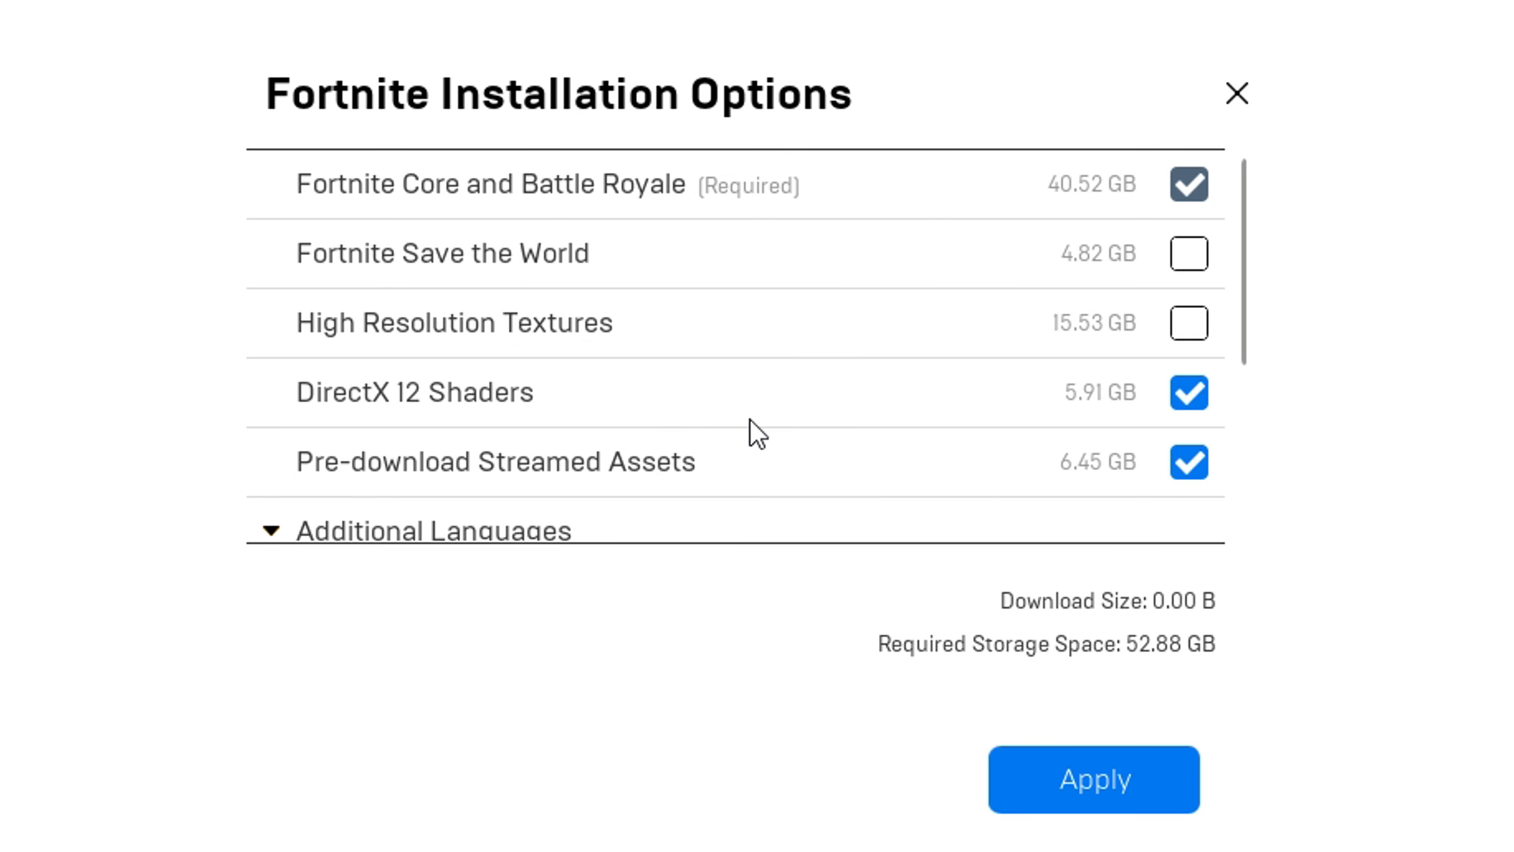
{"action": "left_click", "coordinate": [1189, 393]}
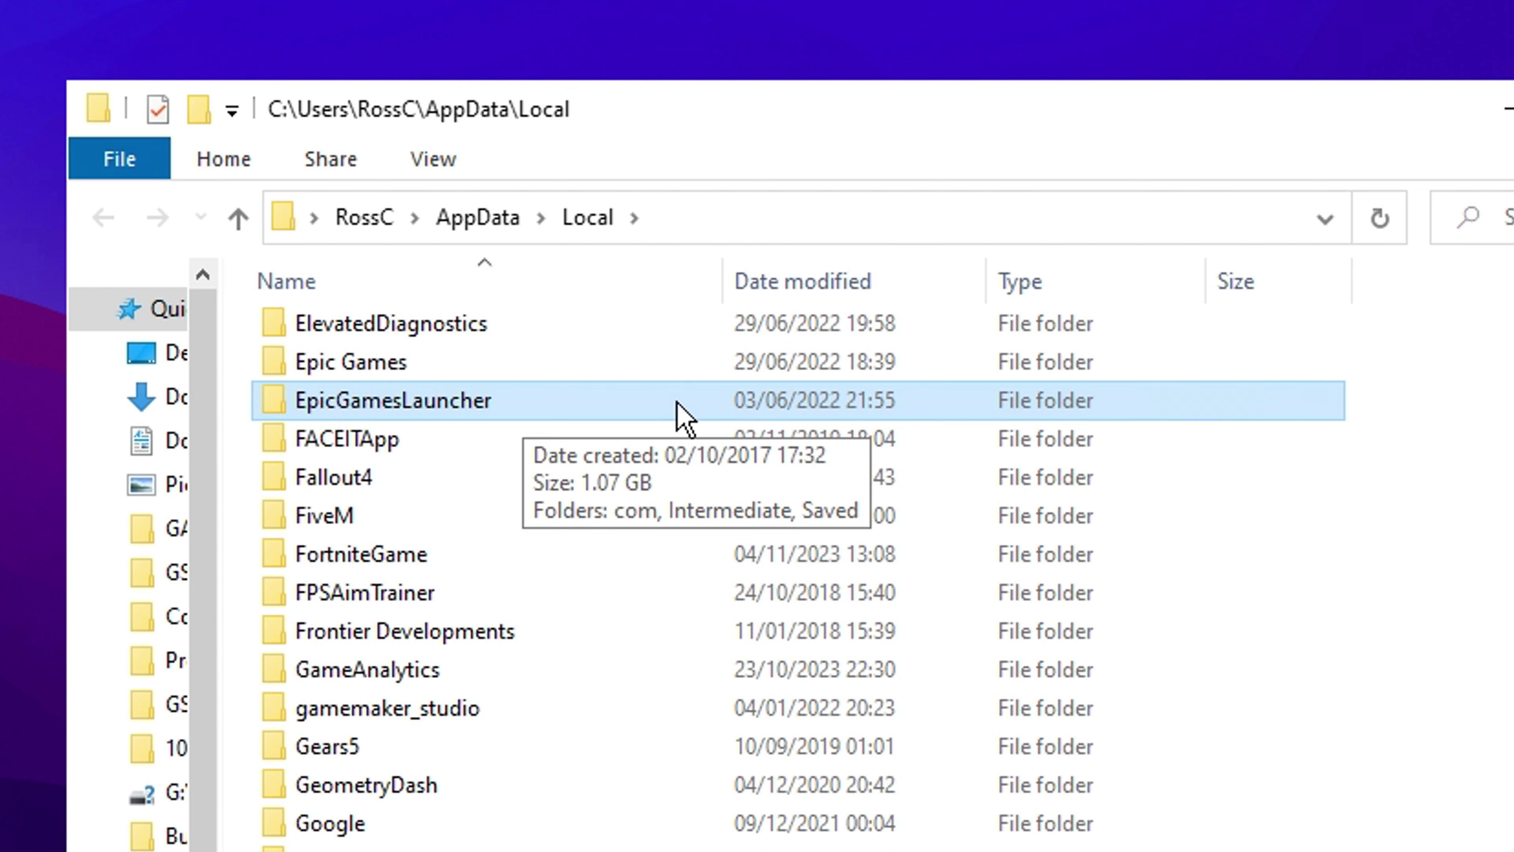
- In File Explorer, open the EpicGamesLauncher\Saved\Config\Windows folder inside the local AppData directory
{"action": "double_click", "coordinate": [676, 412]}
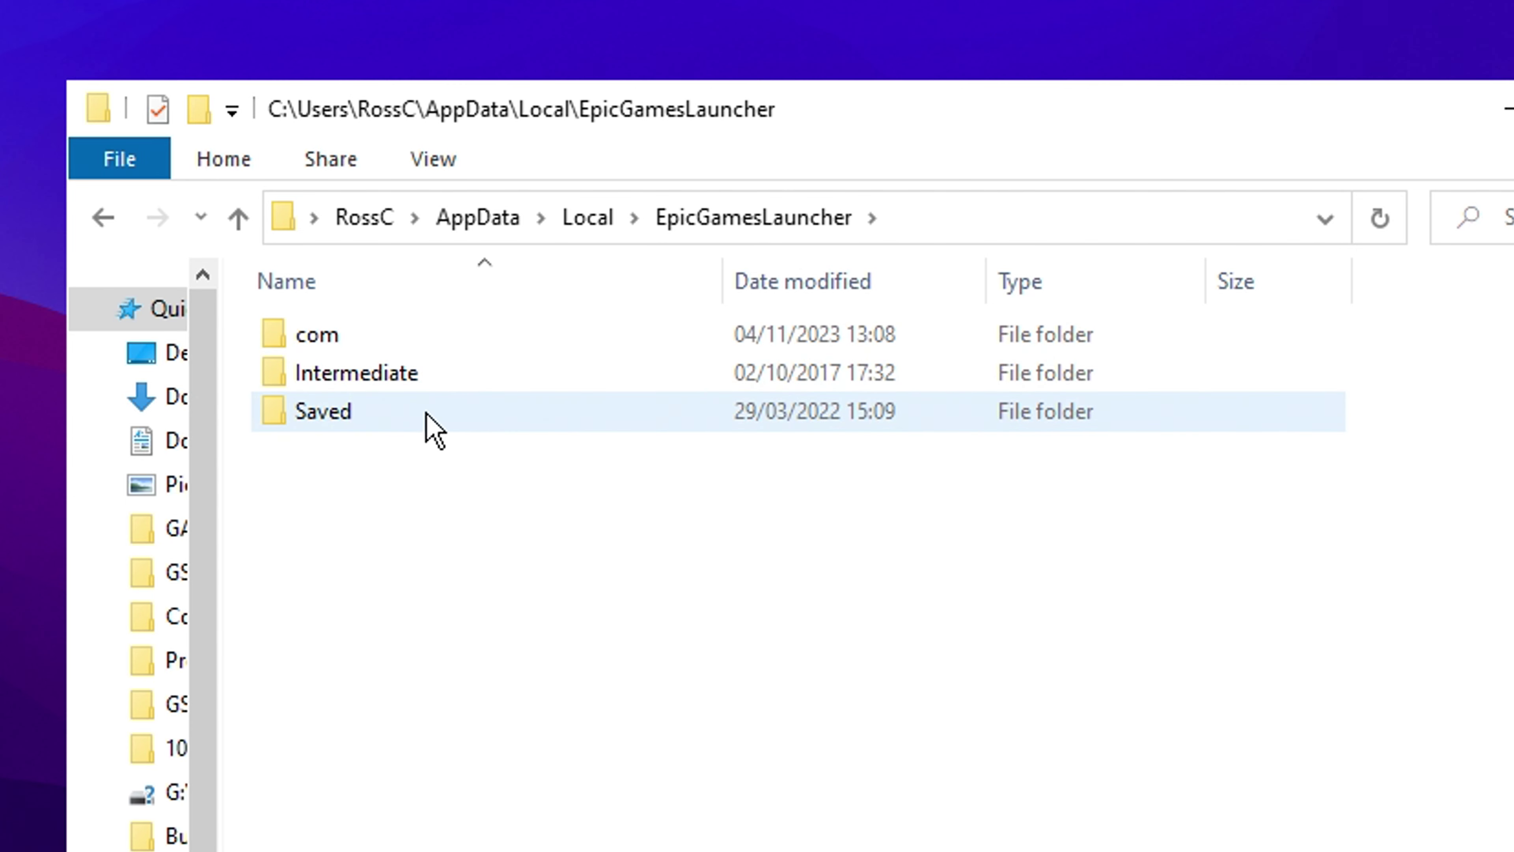
{"action": "double_click", "coordinate": [551, 418]}
{"action": "double_click", "coordinate": [436, 344]}
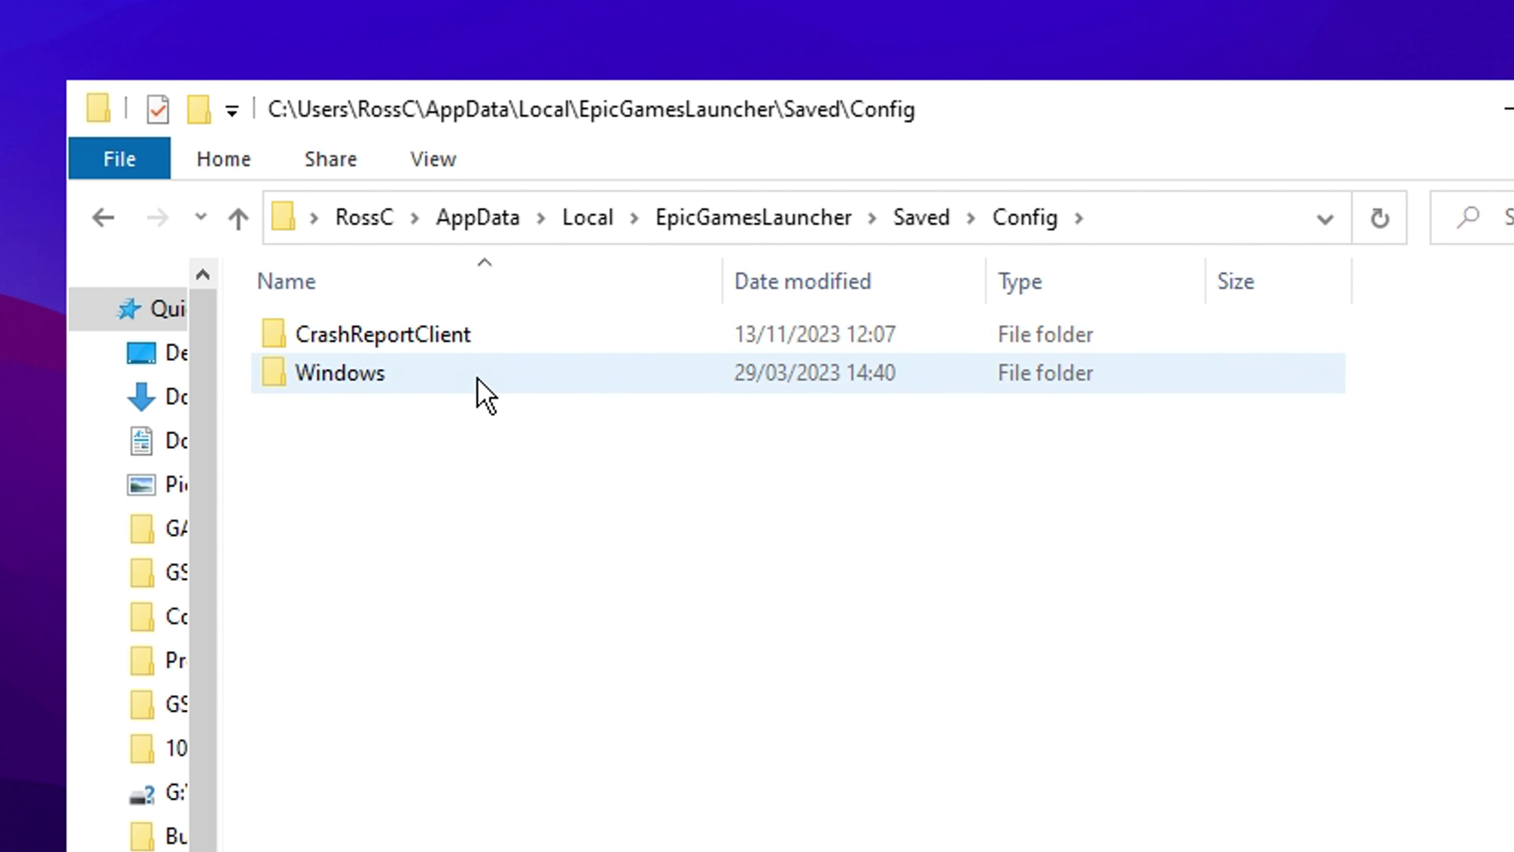
{"action": "double_click", "coordinate": [513, 377]}
- In Engine.ini, set HttpTimeout, HttpConnectionTimeout, HttpReceiveTimeout and HttpSendTimeout to 10 under [HTTP] and add a [Portal.BuildPatch] section
{"action": "left_click", "coordinate": [412, 445]}
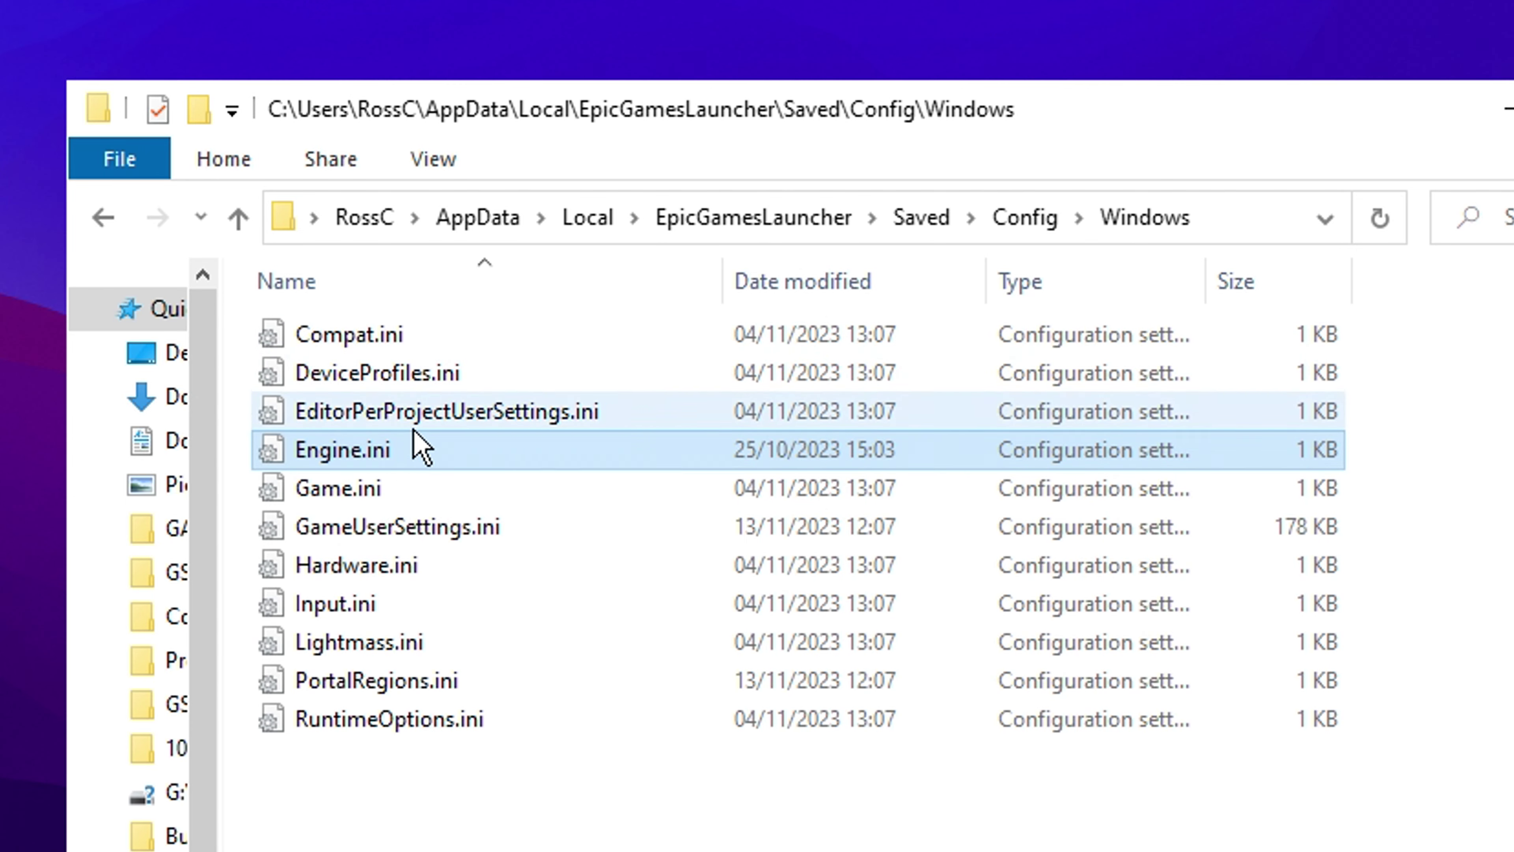
{"action": "double_click", "coordinate": [393, 462]}
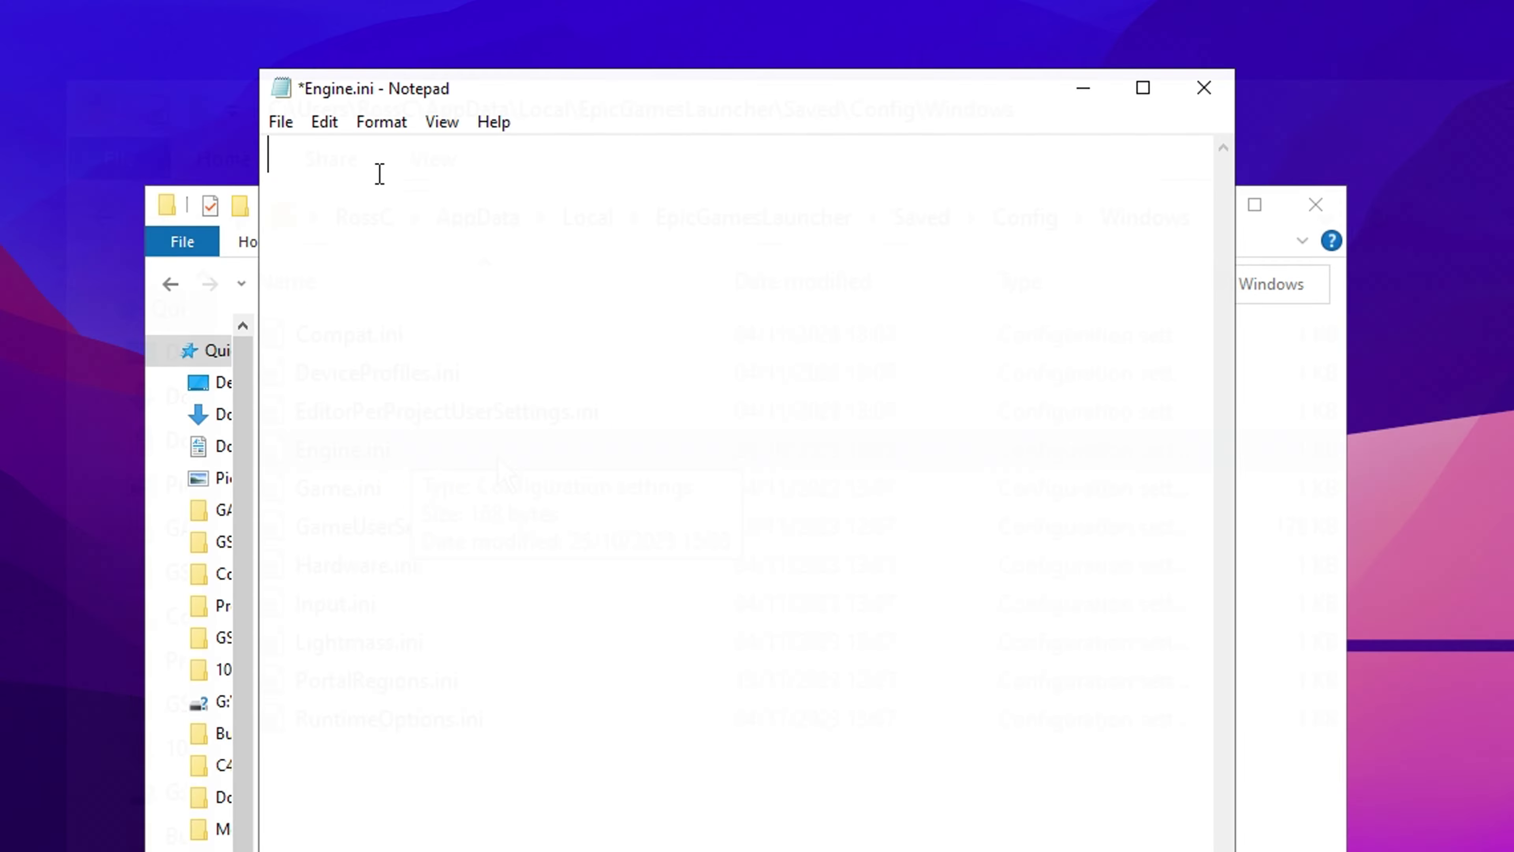
{"action": "type", "text": "[HTTP] HttpTimeout=10 HttpConnectionTimeout=10 HttpReceiveTimeout=10 HttpSendTimeout=10  [Portal.BuildPatch] ChunkDownloads=3 ChunkRetries=20 RetryTime=0.5"}
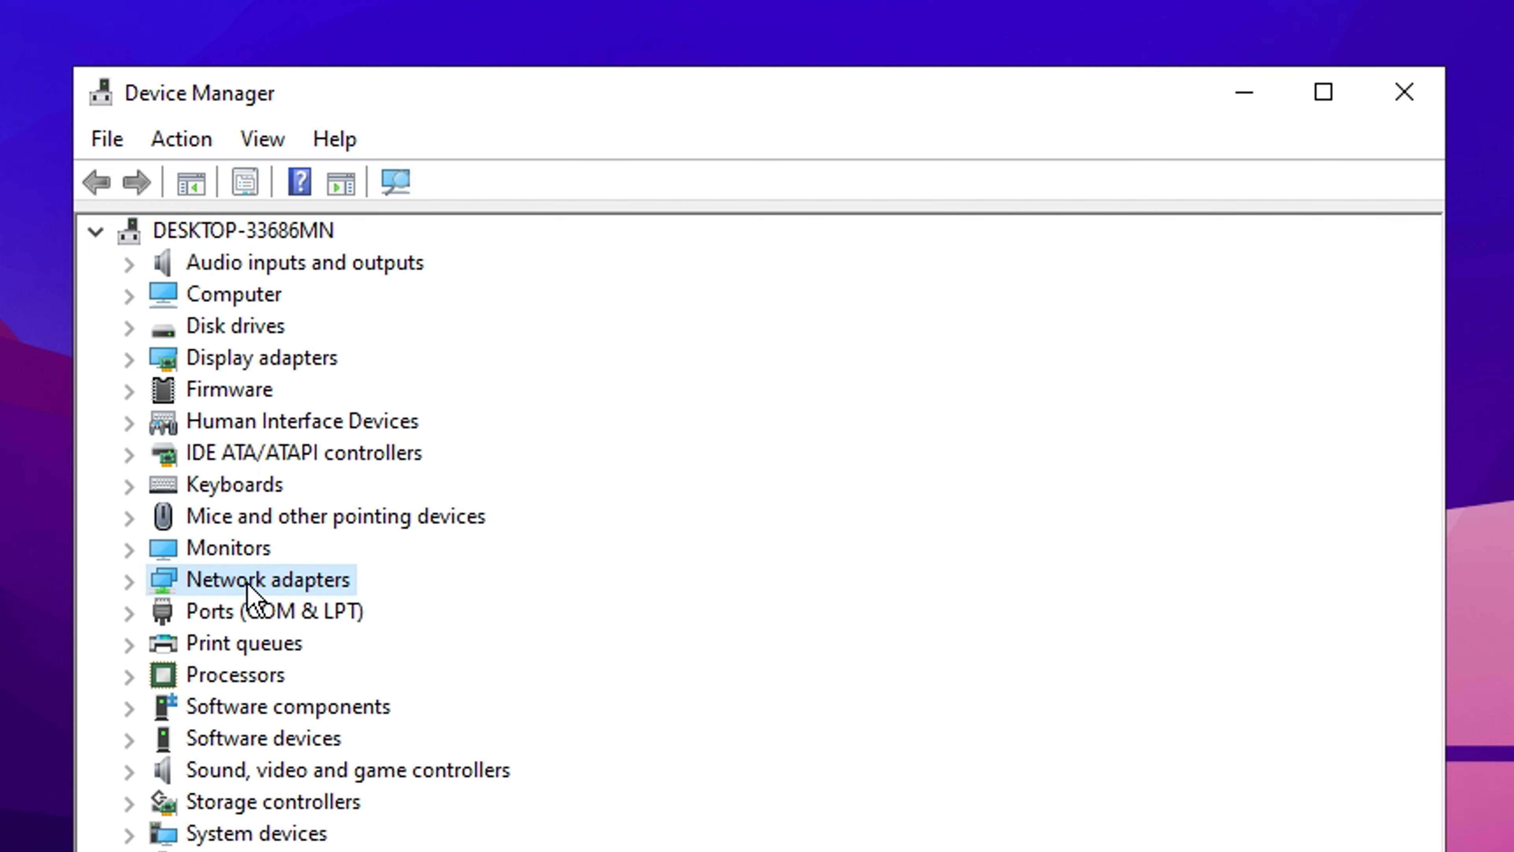
- In Device Manager, start a driver update for the Intel(R) Ethernet Connection (5) I219-V network adapter
{"action": "left_click", "coordinate": [141, 579]}
{"action": "right_click", "coordinate": [393, 610]}
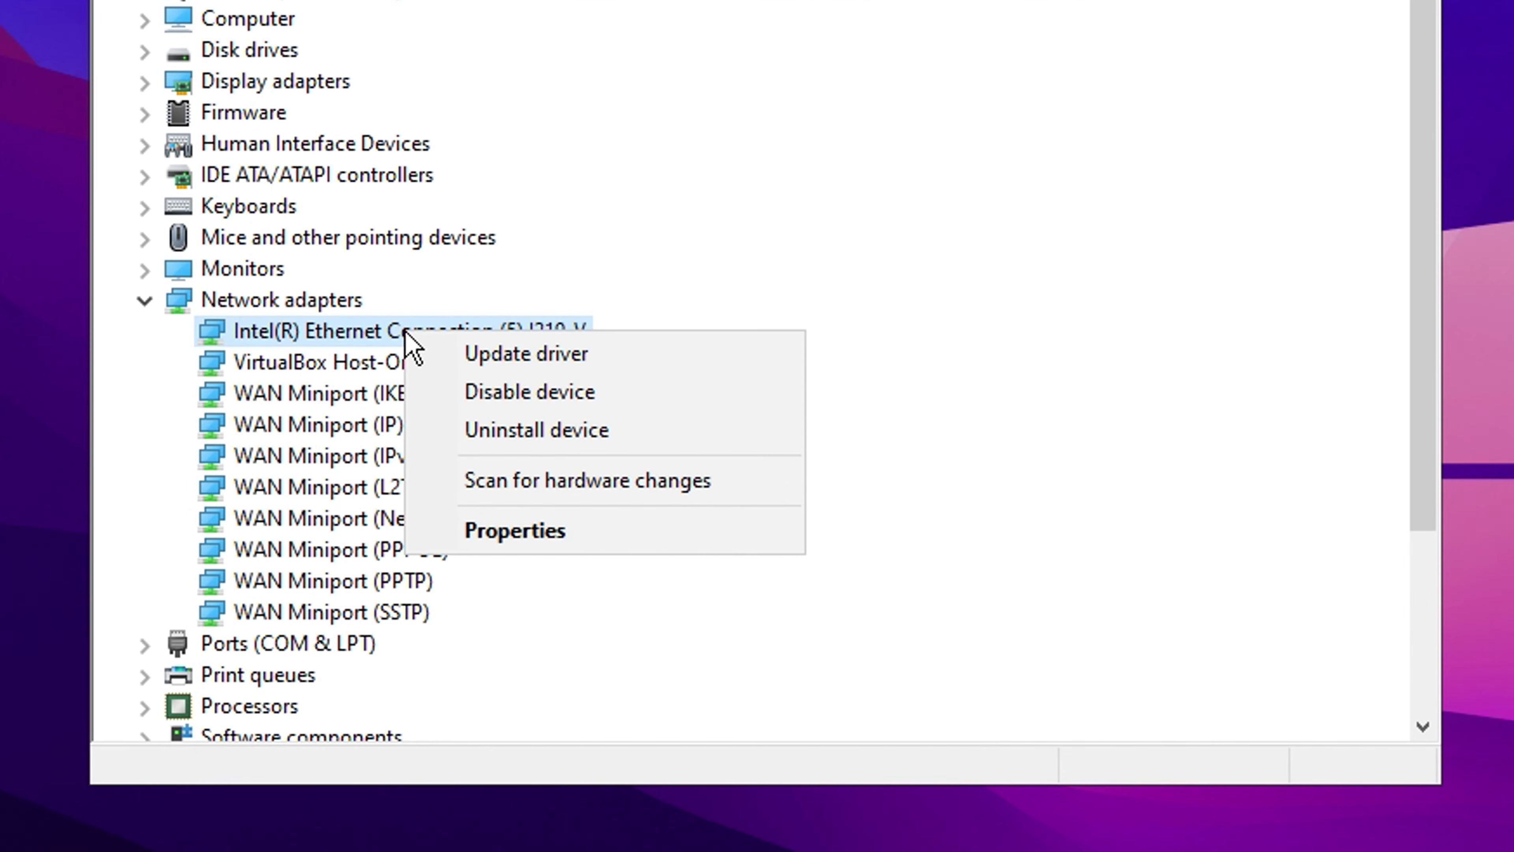
{"action": "left_click", "coordinate": [524, 354]}
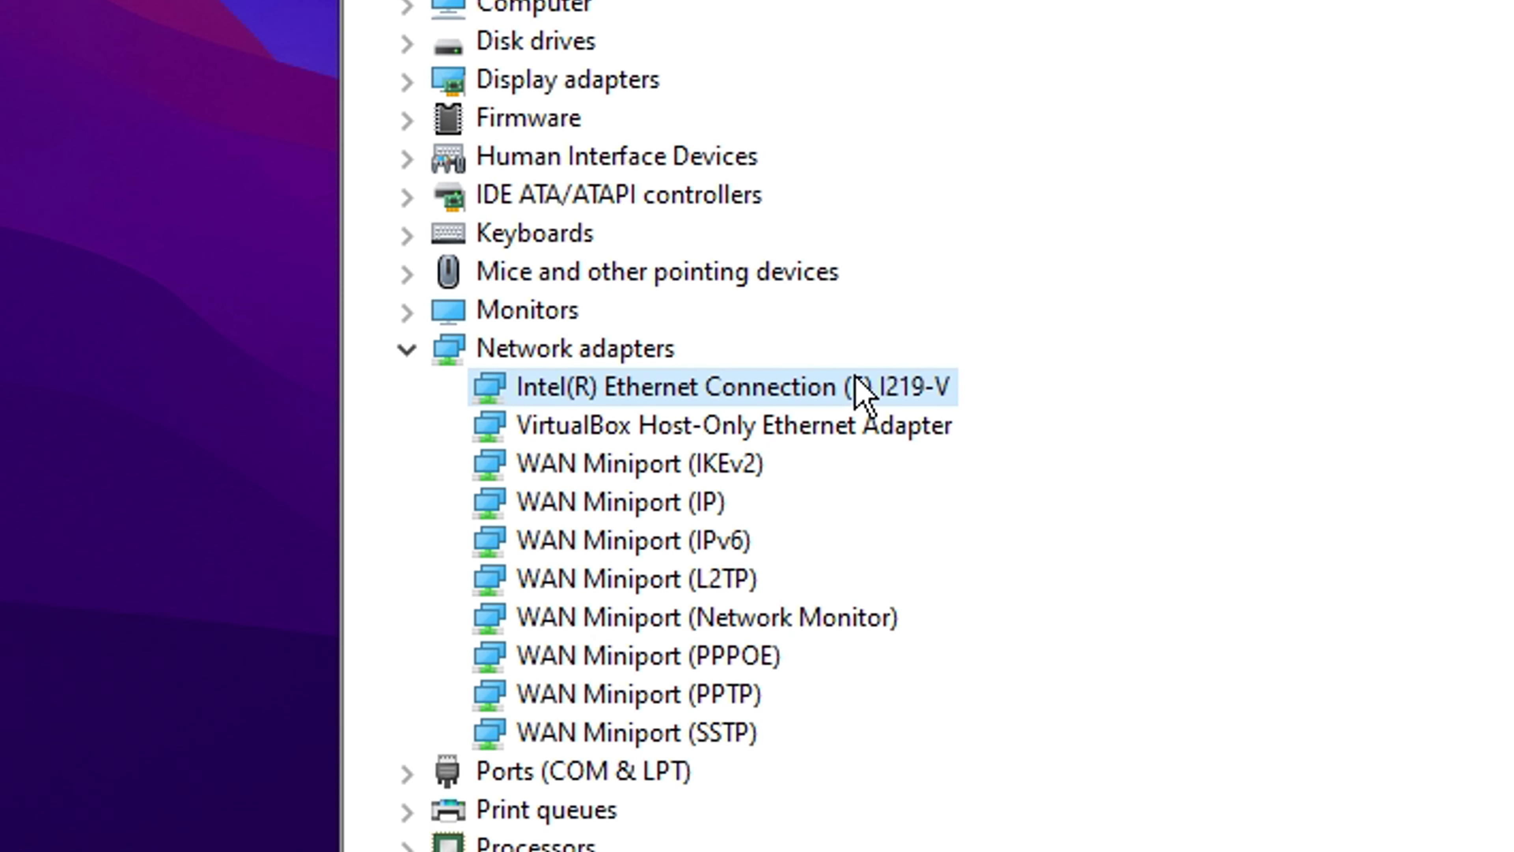
- Open the Intel Ethernet adapter's properties and disable "Allow the computer to turn off this device to save power"
{"action": "right_click", "coordinate": [918, 385]}
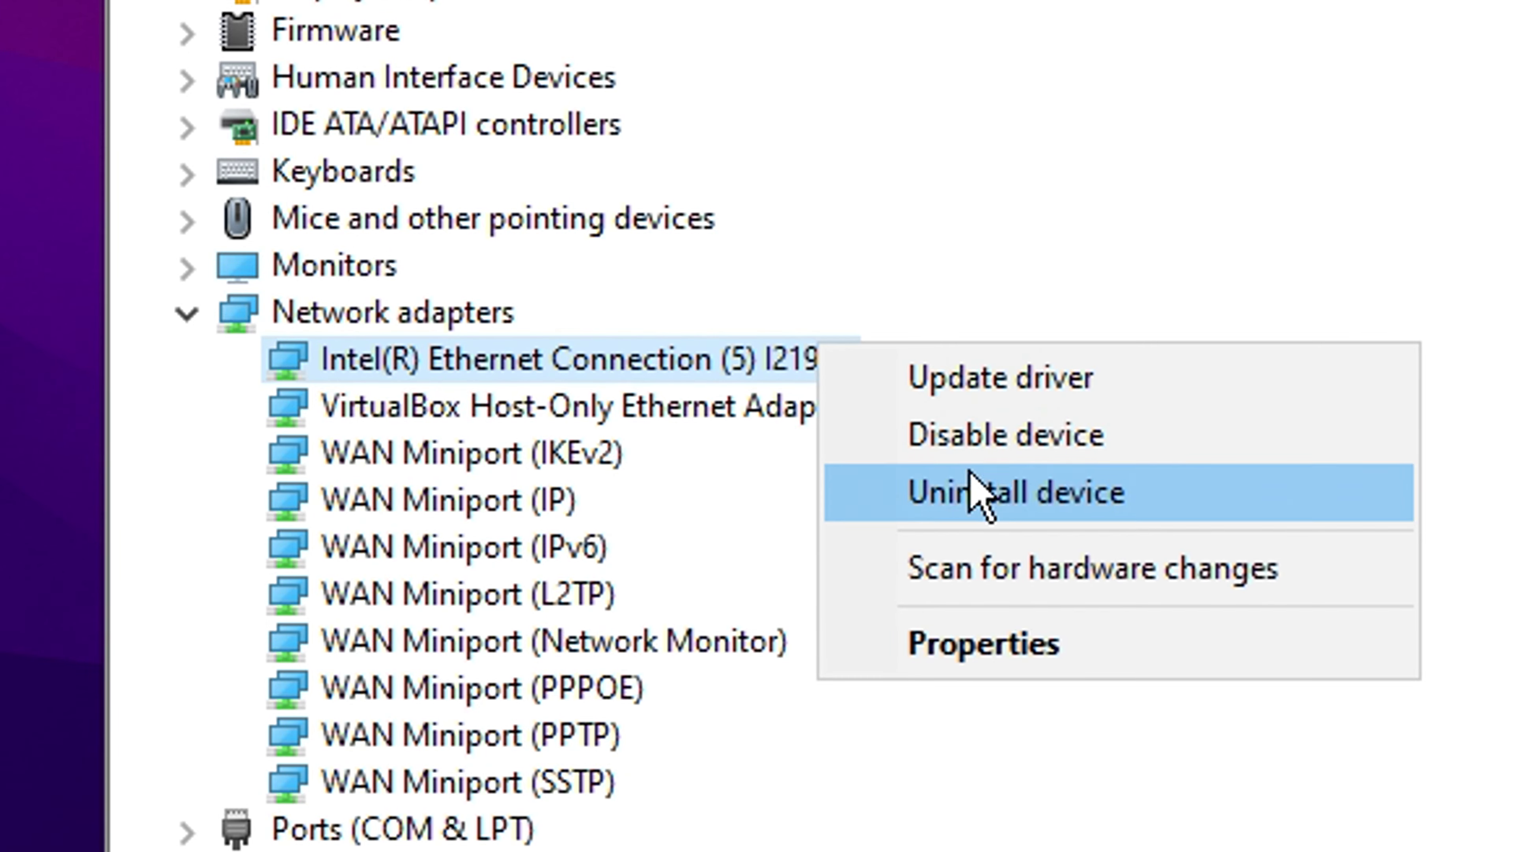
{"action": "left_click", "coordinate": [989, 641]}
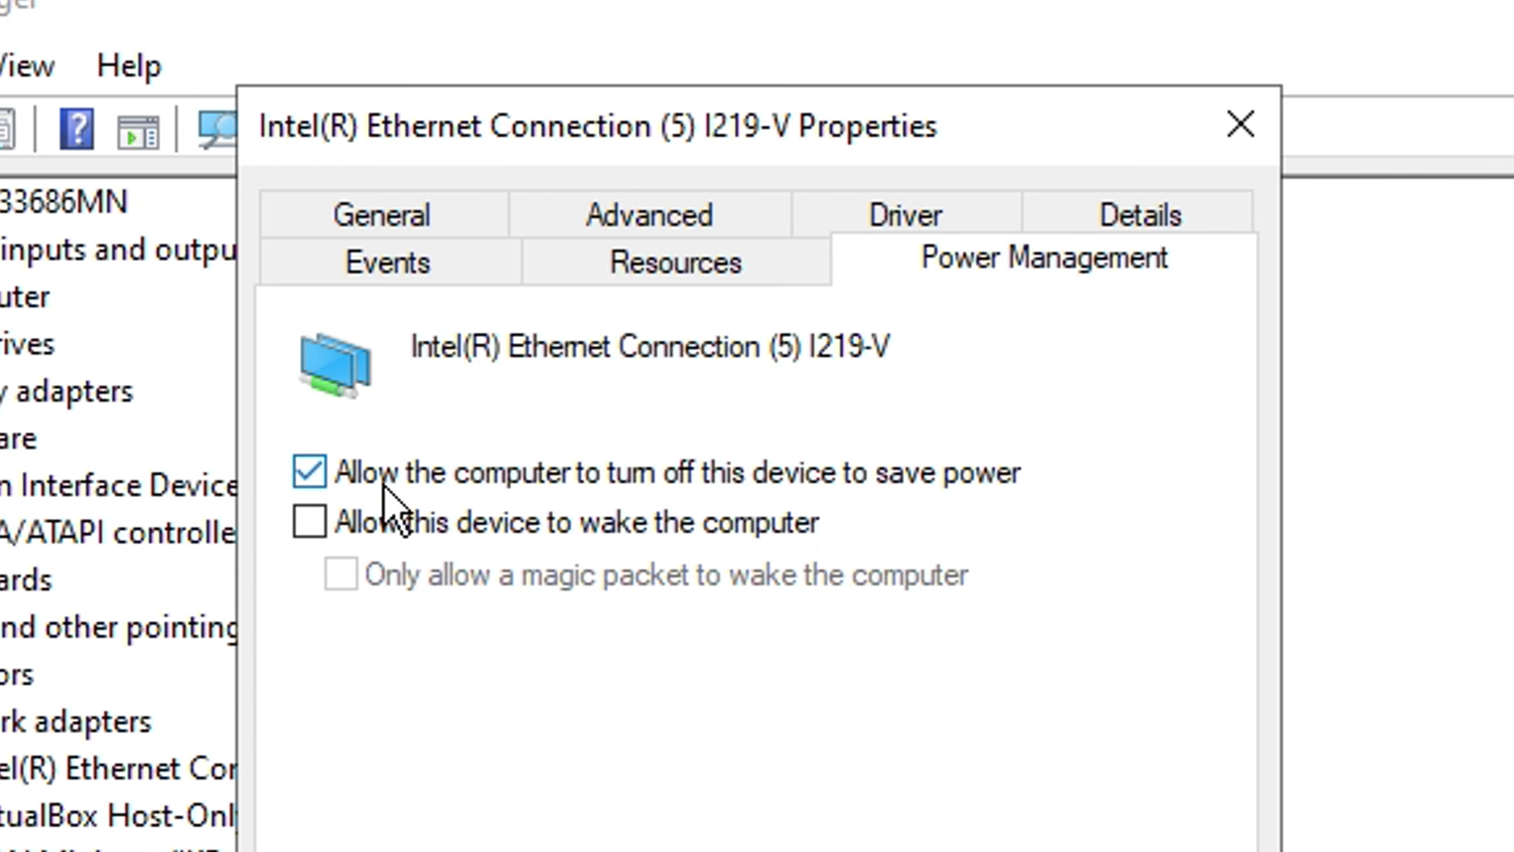
{"action": "left_click", "coordinate": [310, 471]}
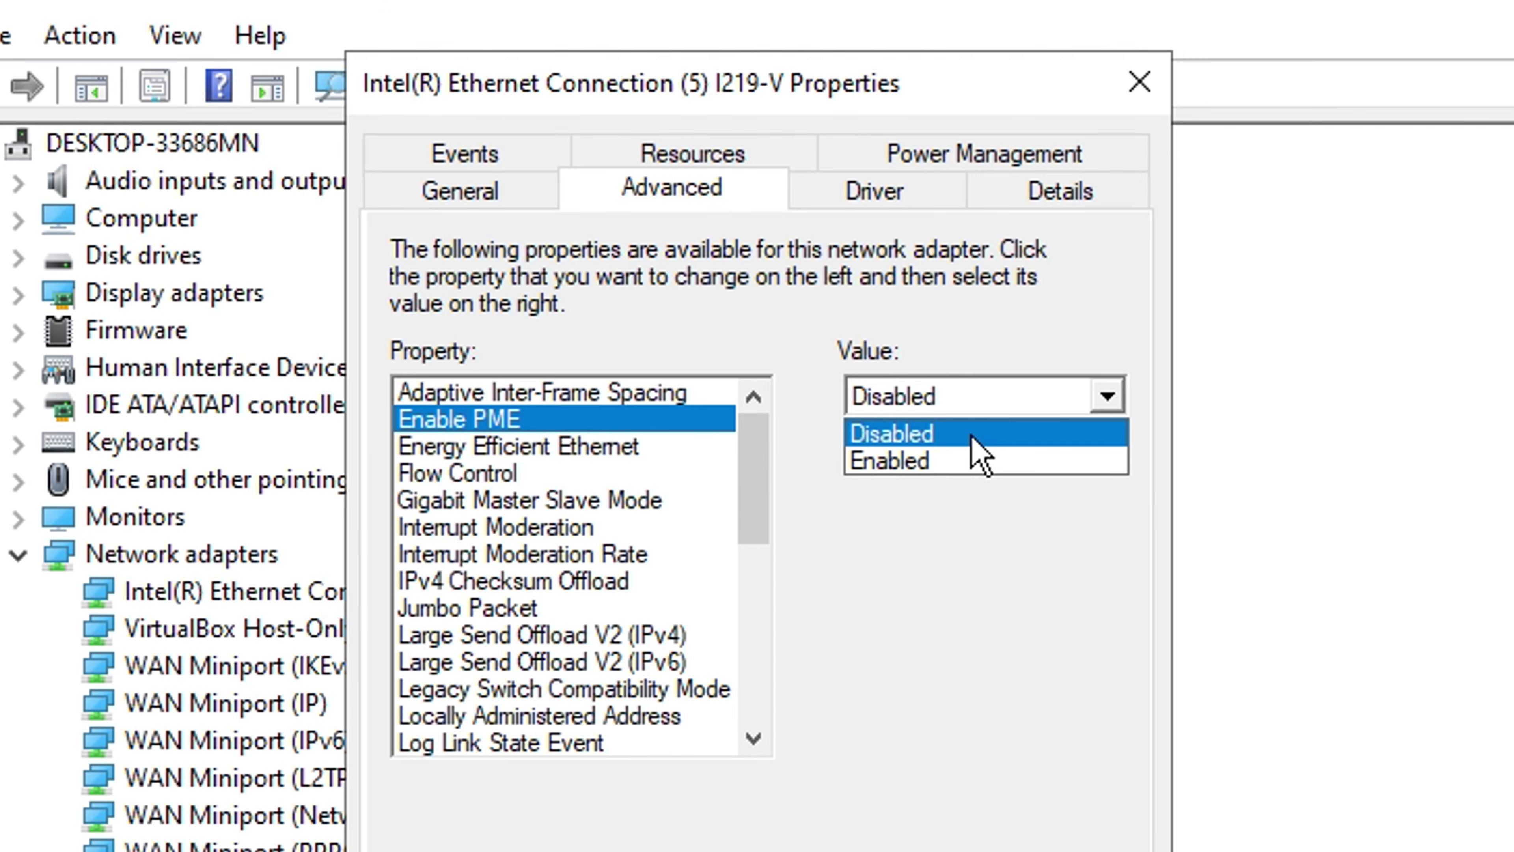
- Set the adapter's Enable PME and Wake on Link Settings to Disabled, and open the value choices for Wake on Magic Packet
{"action": "left_click", "coordinate": [969, 434]}
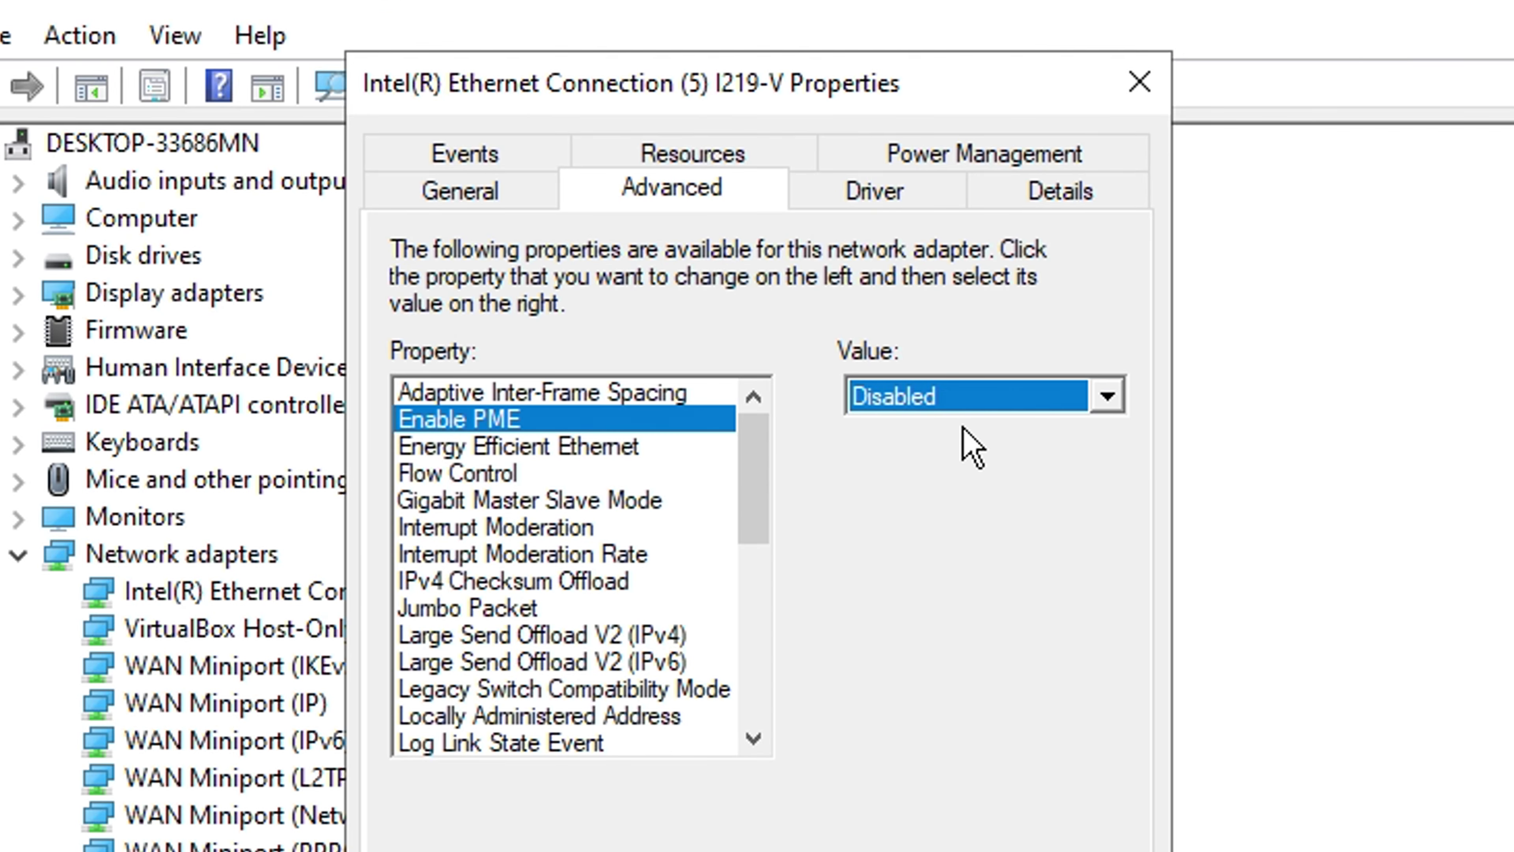
{"action": "left_click", "coordinate": [422, 449]}
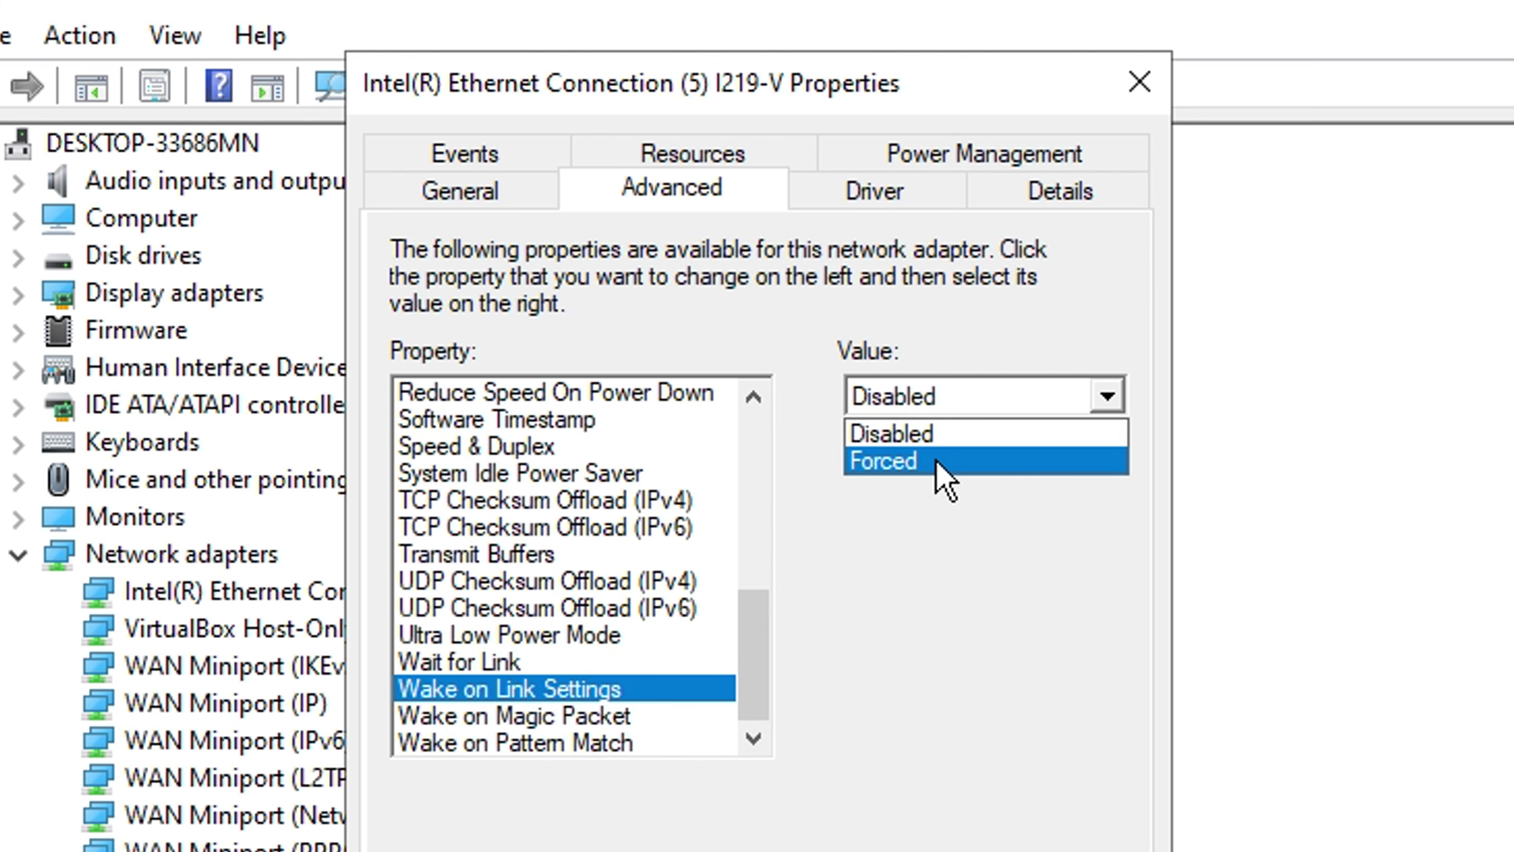
{"action": "left_click", "coordinate": [963, 439]}
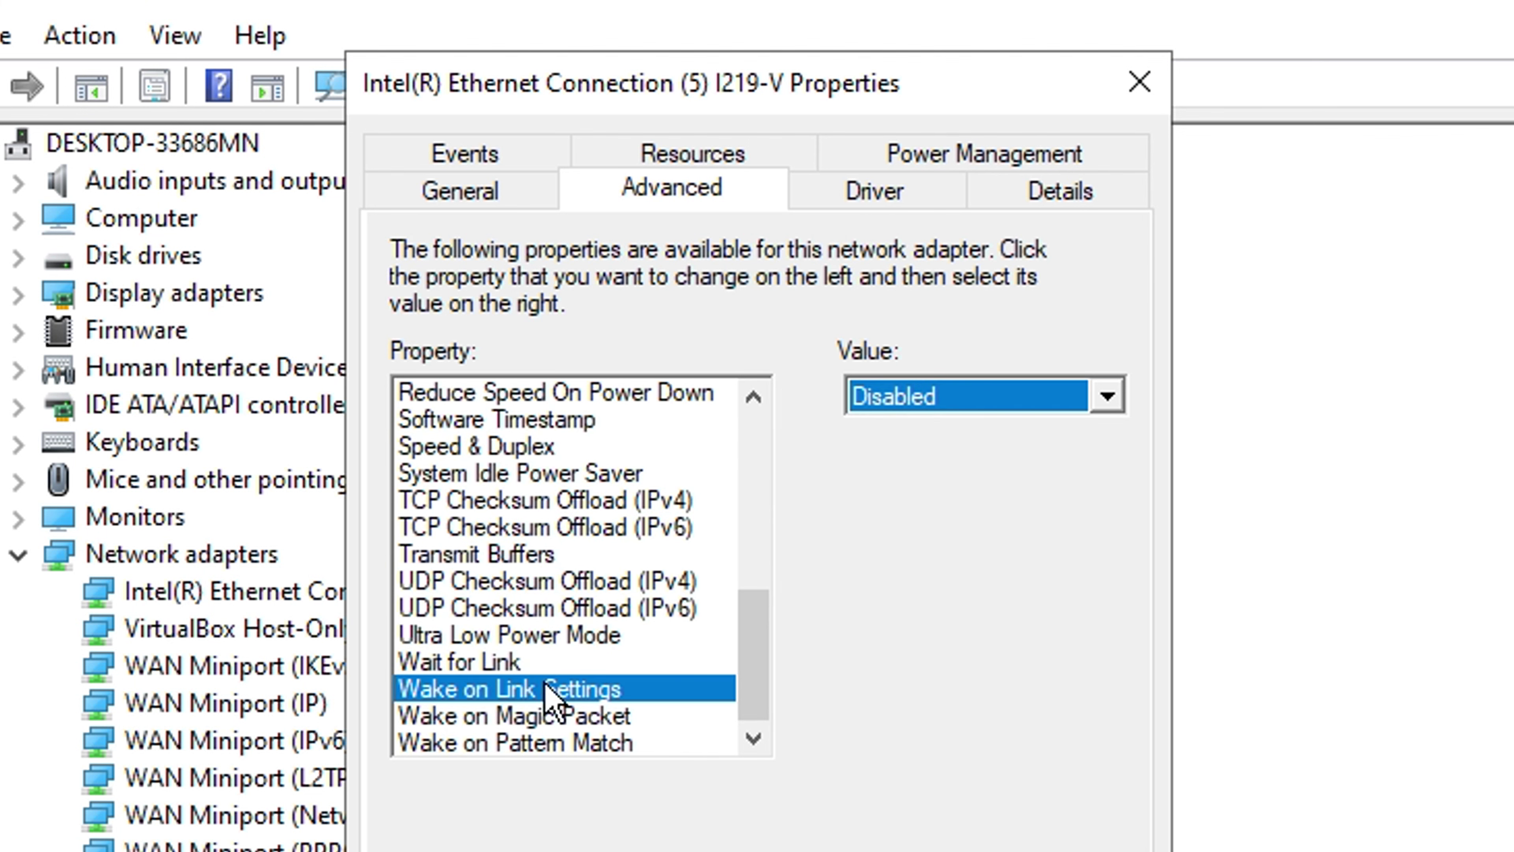
{"action": "left_click", "coordinate": [581, 717]}
{"action": "left_click", "coordinate": [939, 393]}
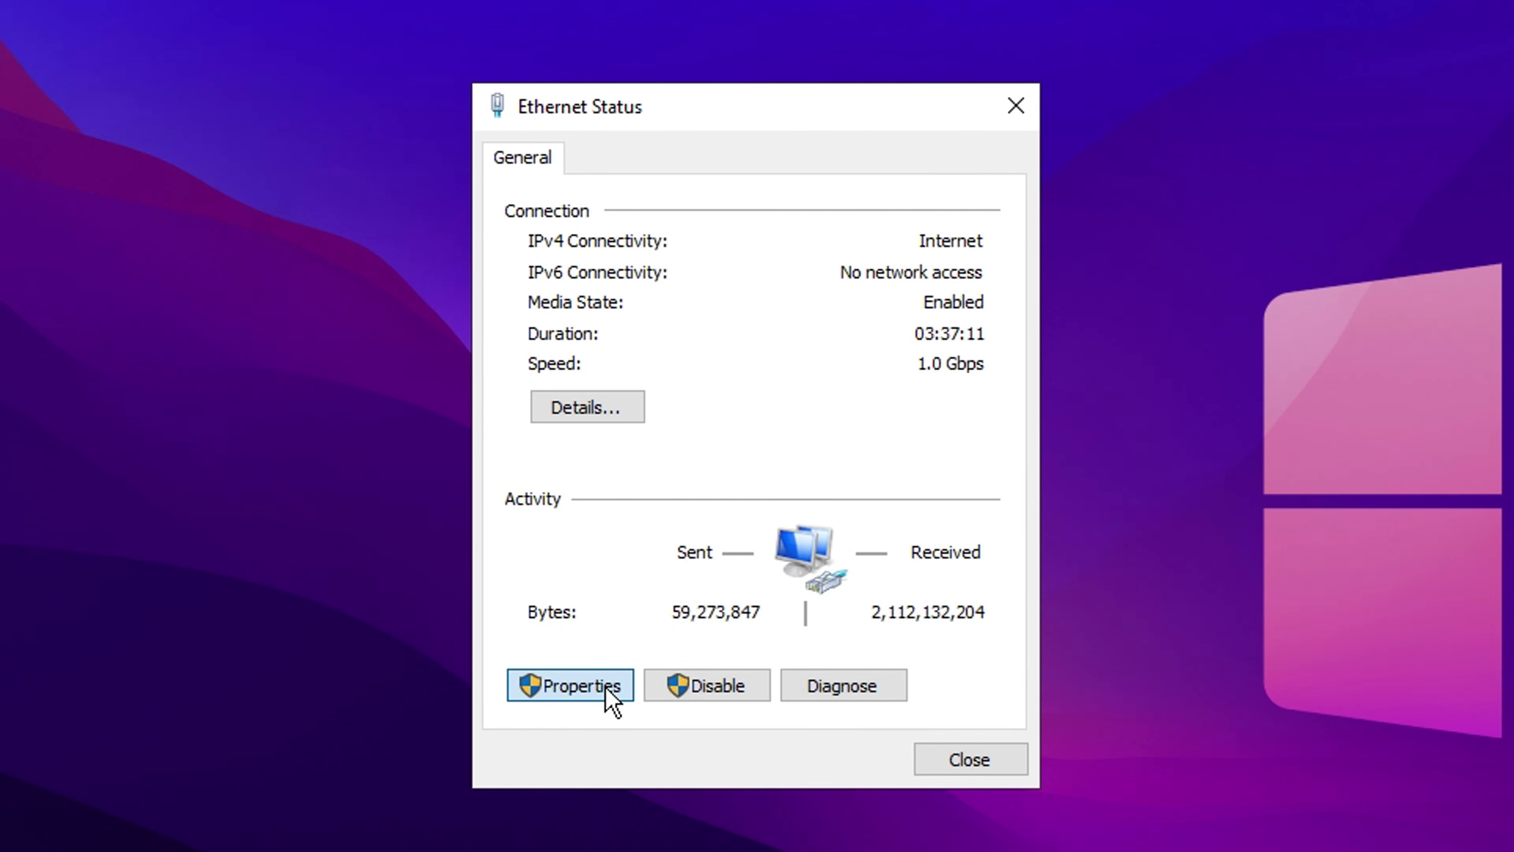
- Open the Ethernet connection's properties, choose Internet Protocol Version 4 (TCP/IPv4) and enter an address beginning with 8
{"action": "left_click", "coordinate": [608, 698]}
{"action": "left_click", "coordinate": [686, 445]}
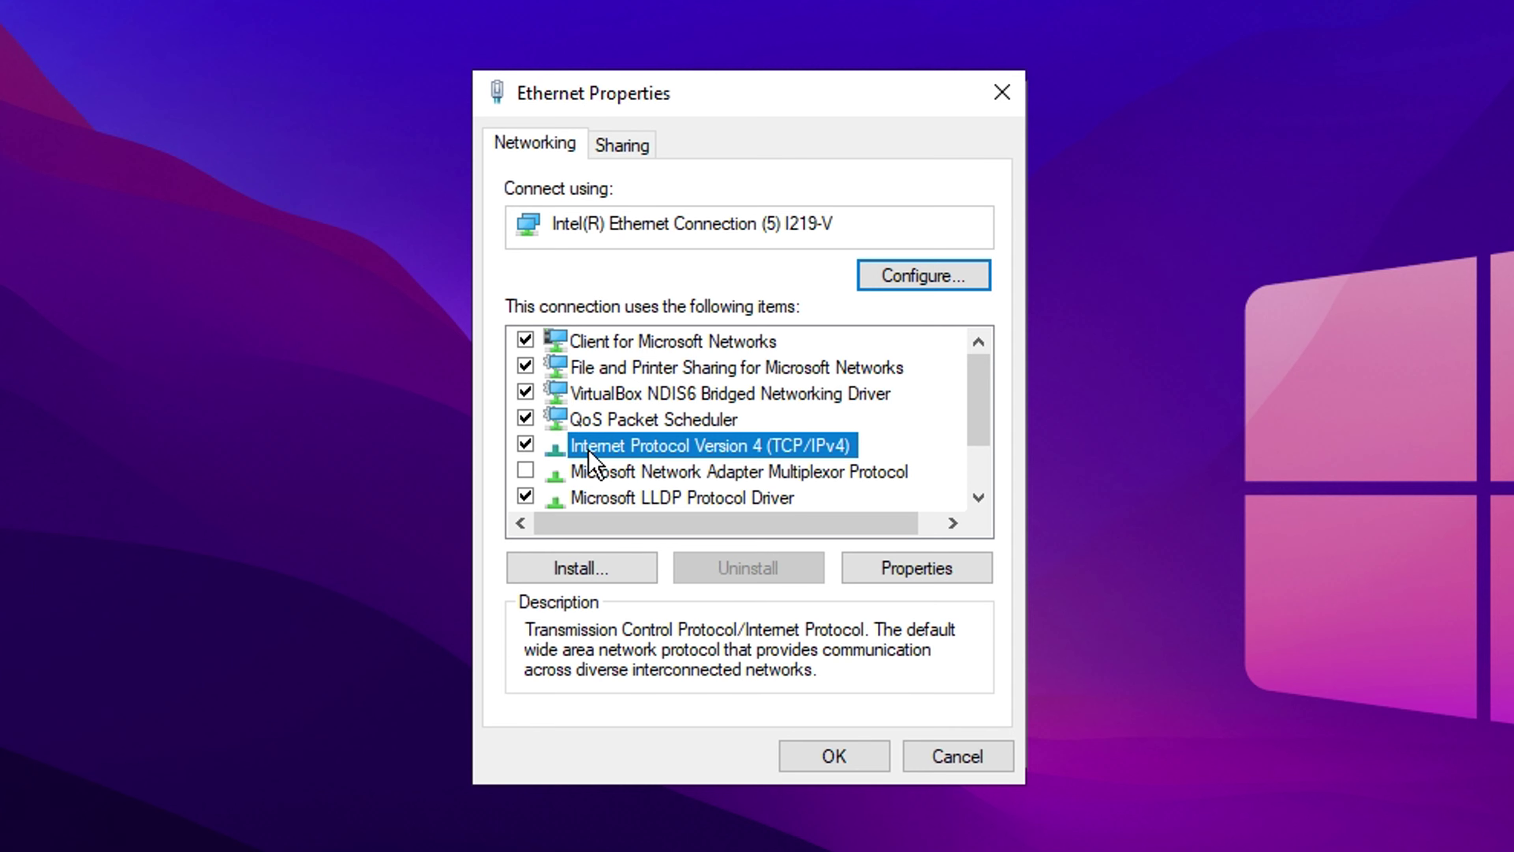
{"action": "type", "text": "8"}
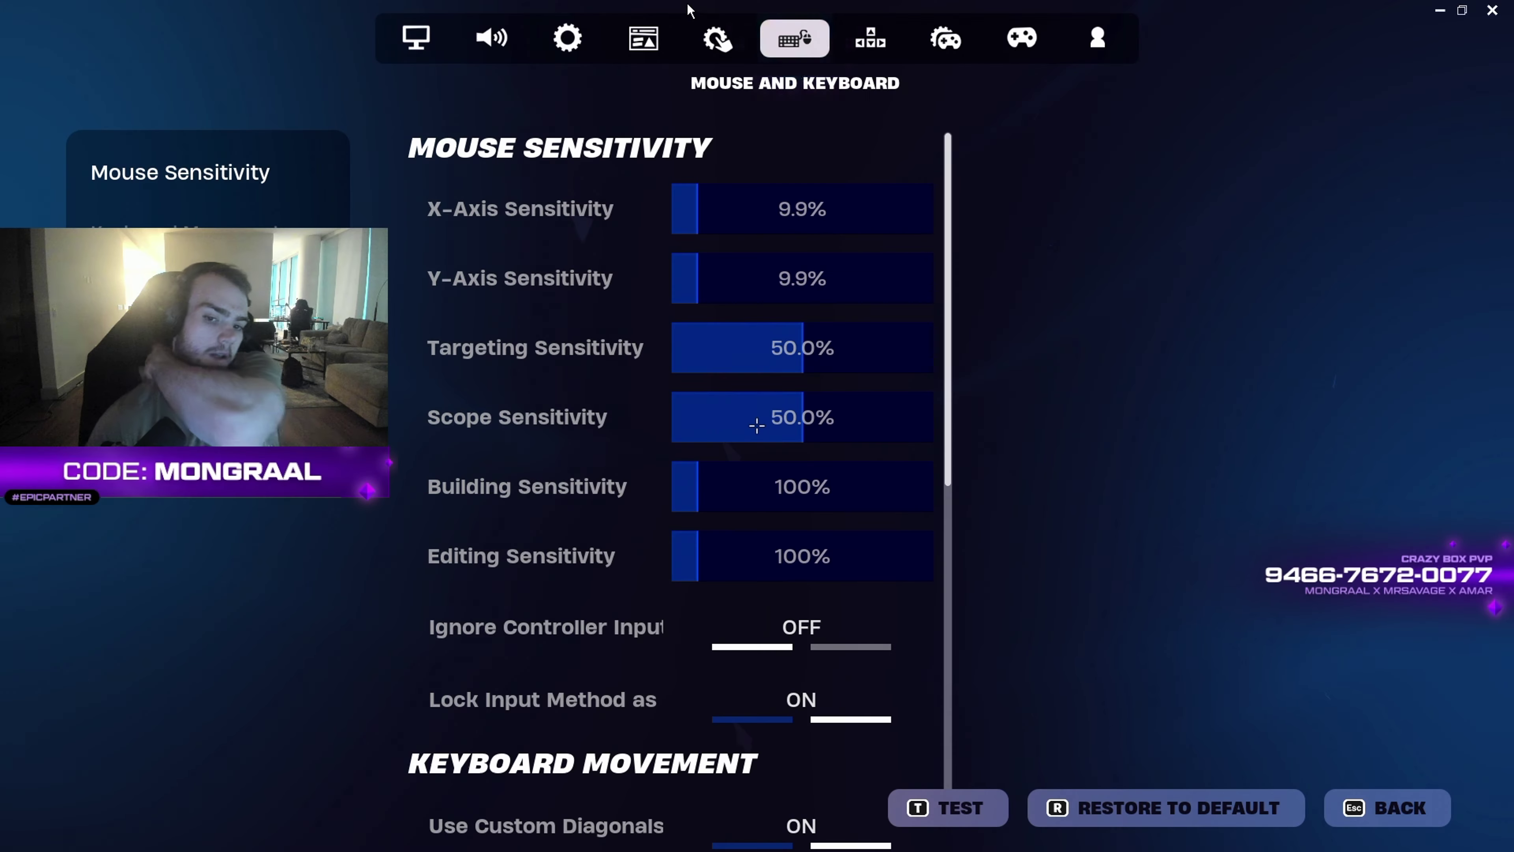
- Switch to Fortnite's settings and open the Game UI page with the reticle and damage feedback options
{"action": "left_click", "coordinate": [715, 38]}
{"action": "left_click", "coordinate": [676, 43]}
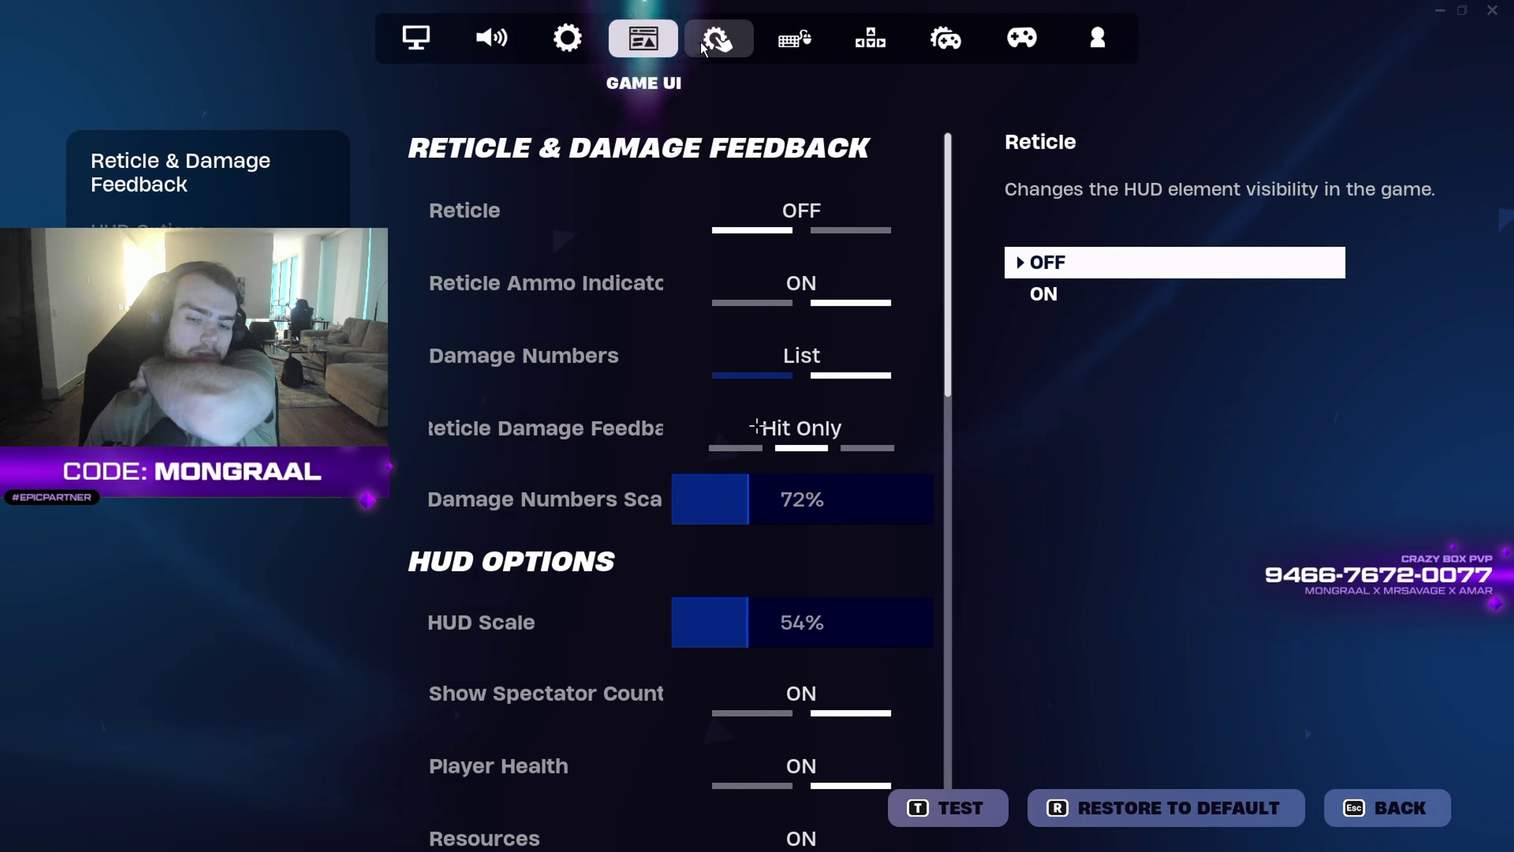